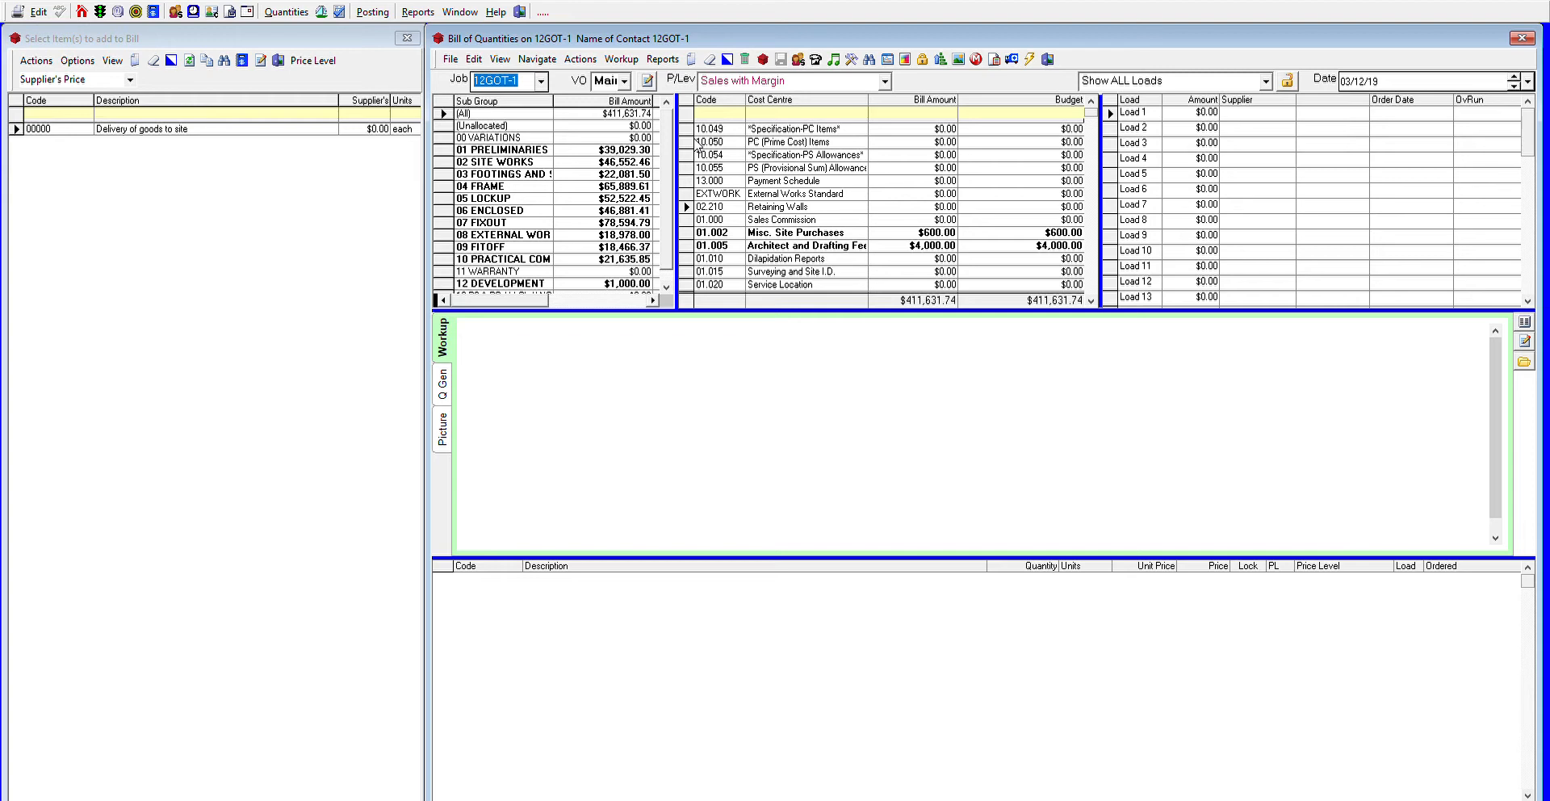
{"action": "left_click", "coordinate": [709, 207]}
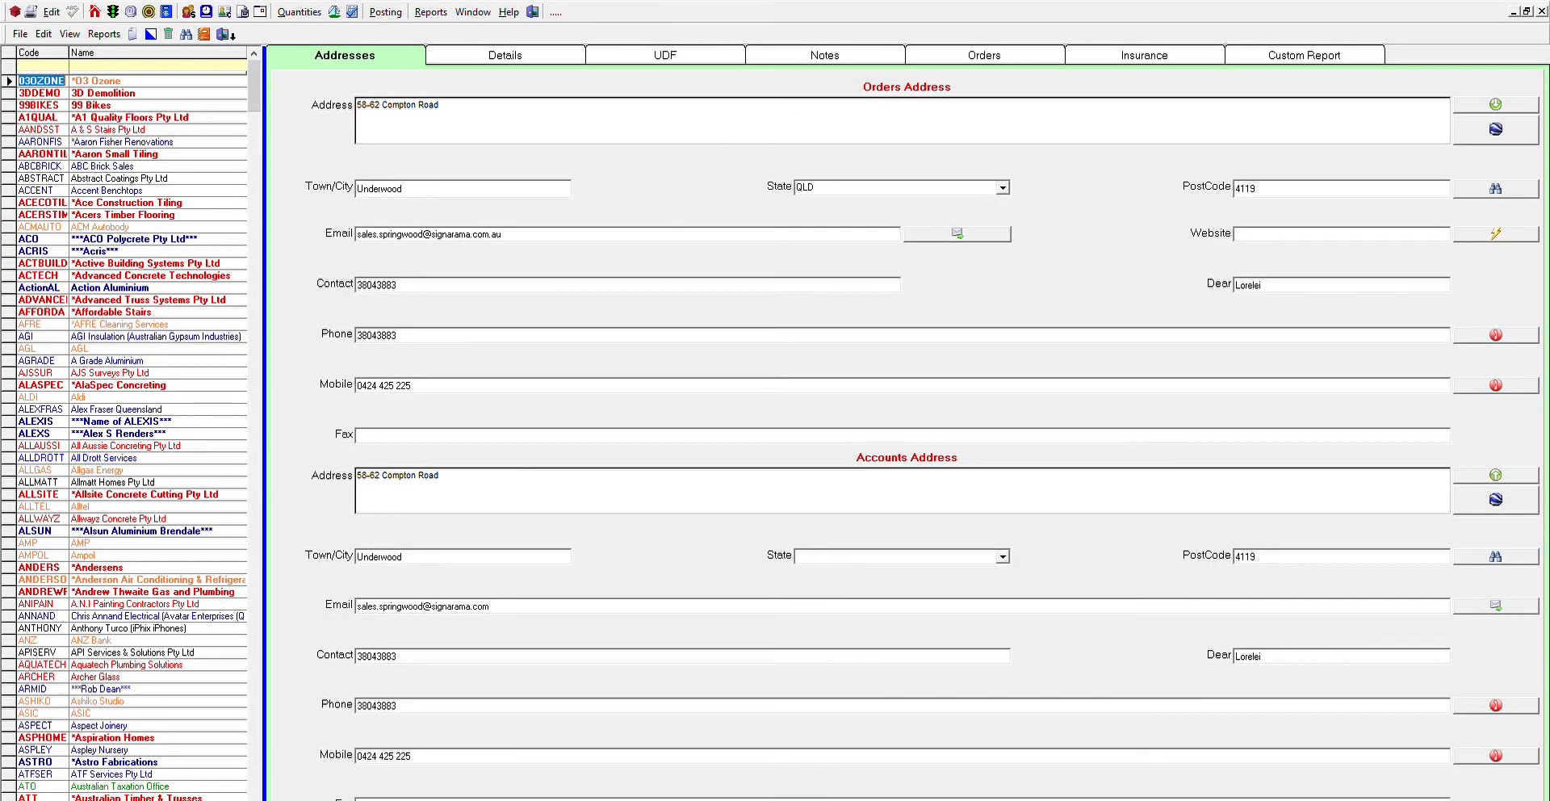
{"action": "left_click", "coordinate": [226, 35]}
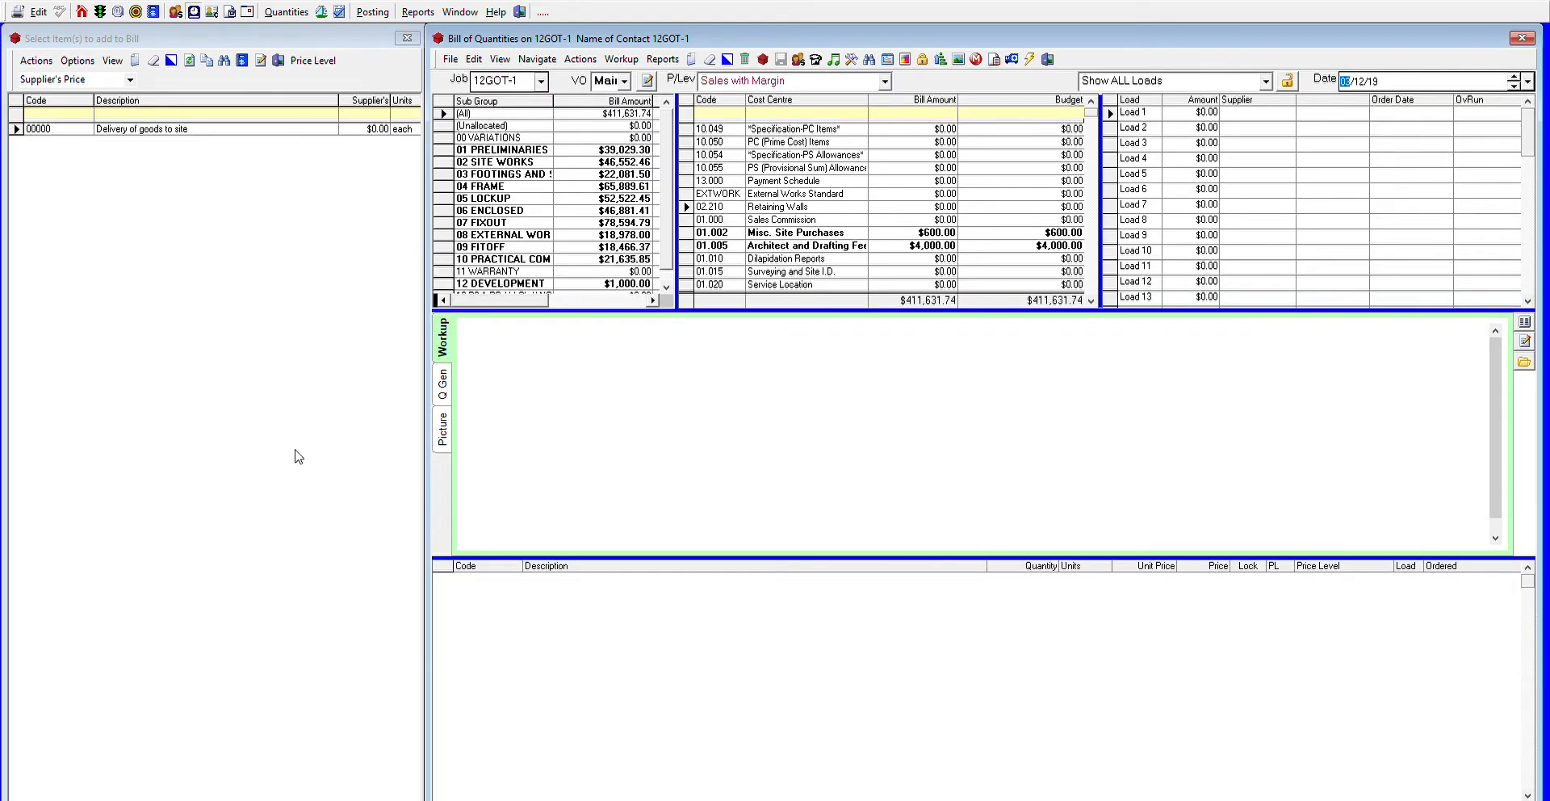
{"action": "key", "text": "F6"}
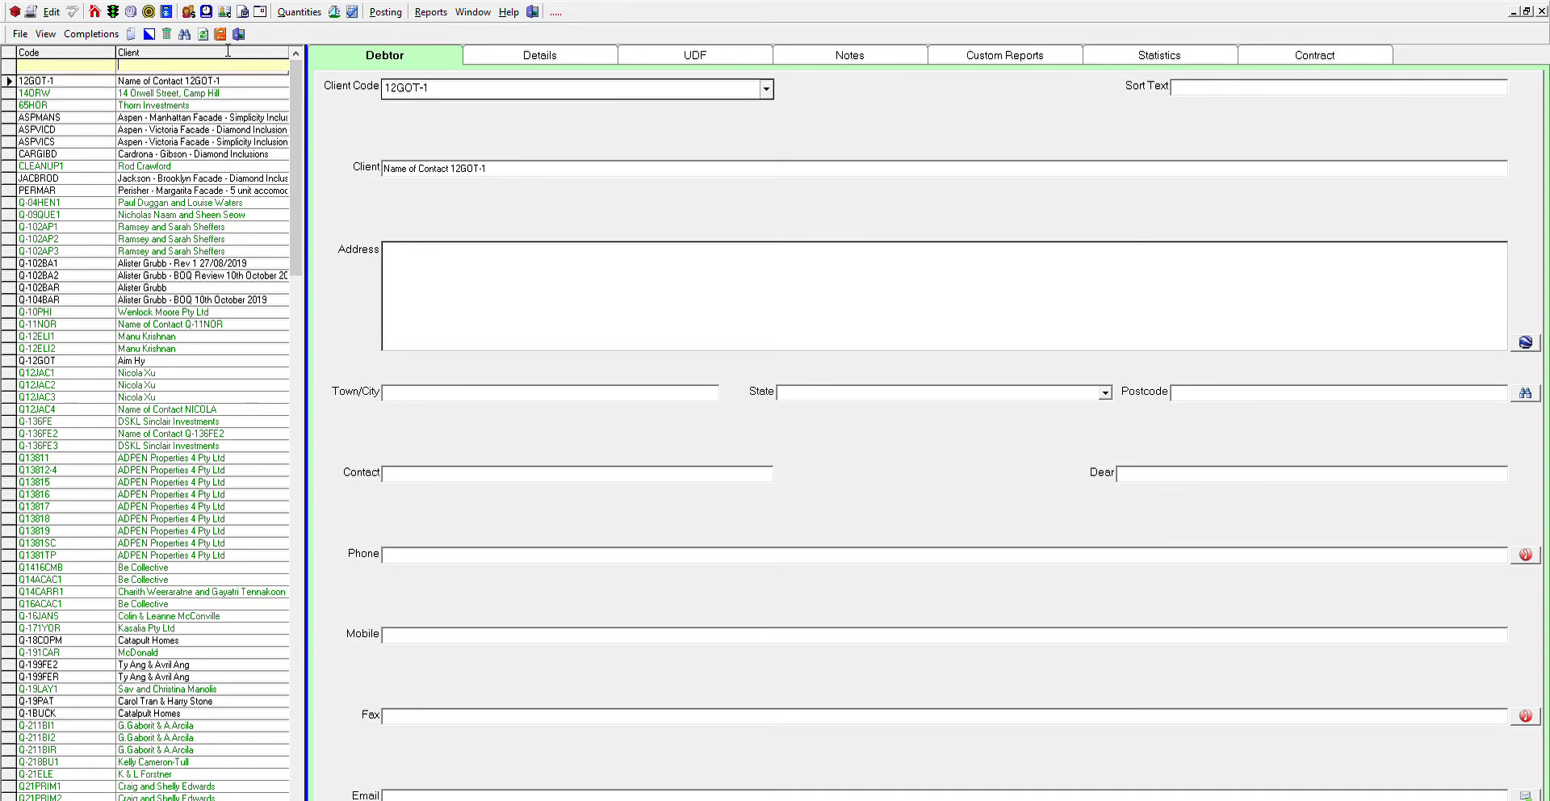
{"action": "type", "text": "jack"}
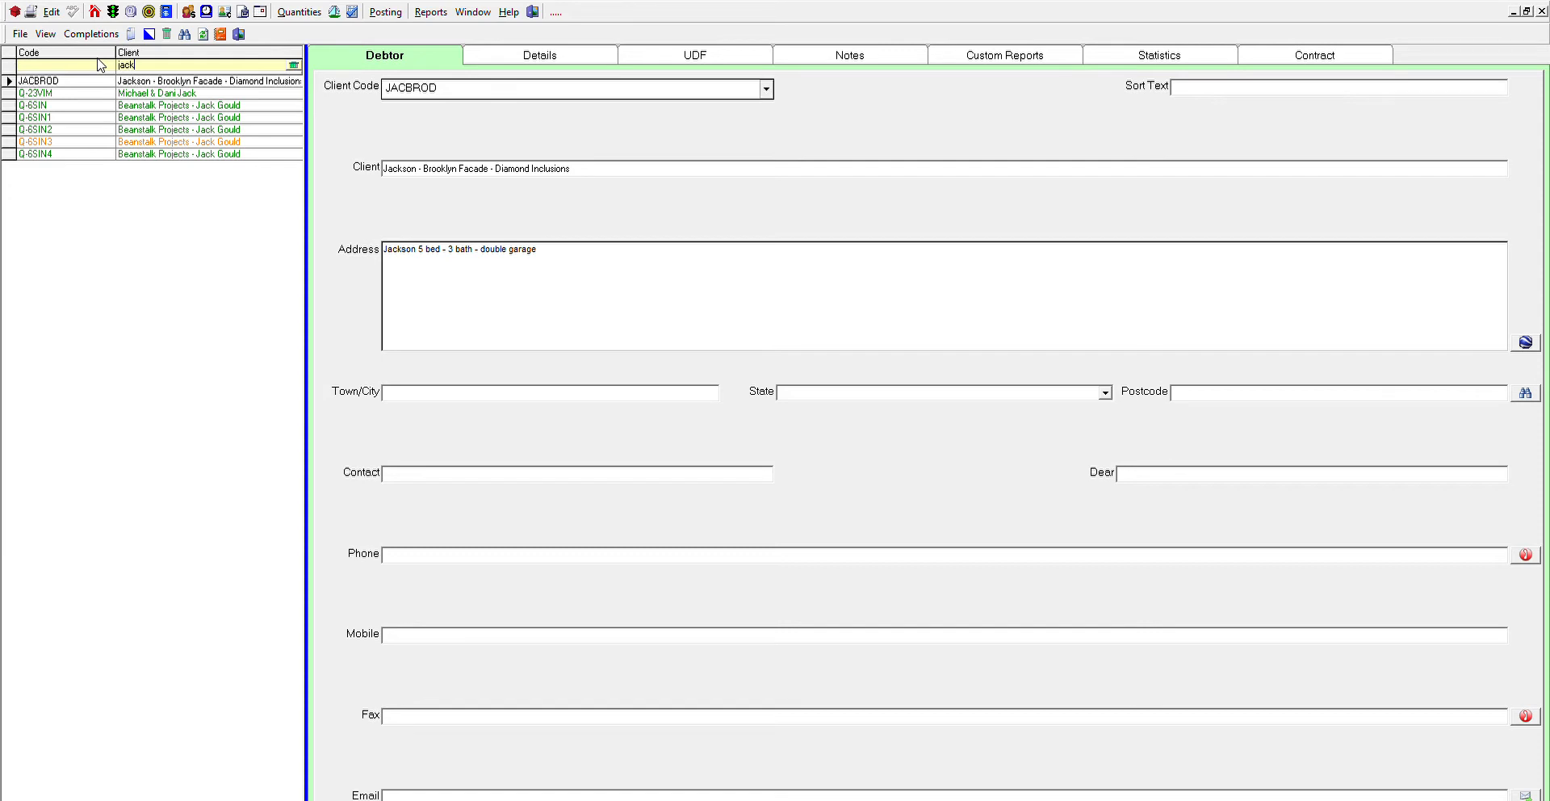
{"action": "left_click", "coordinate": [13, 80]}
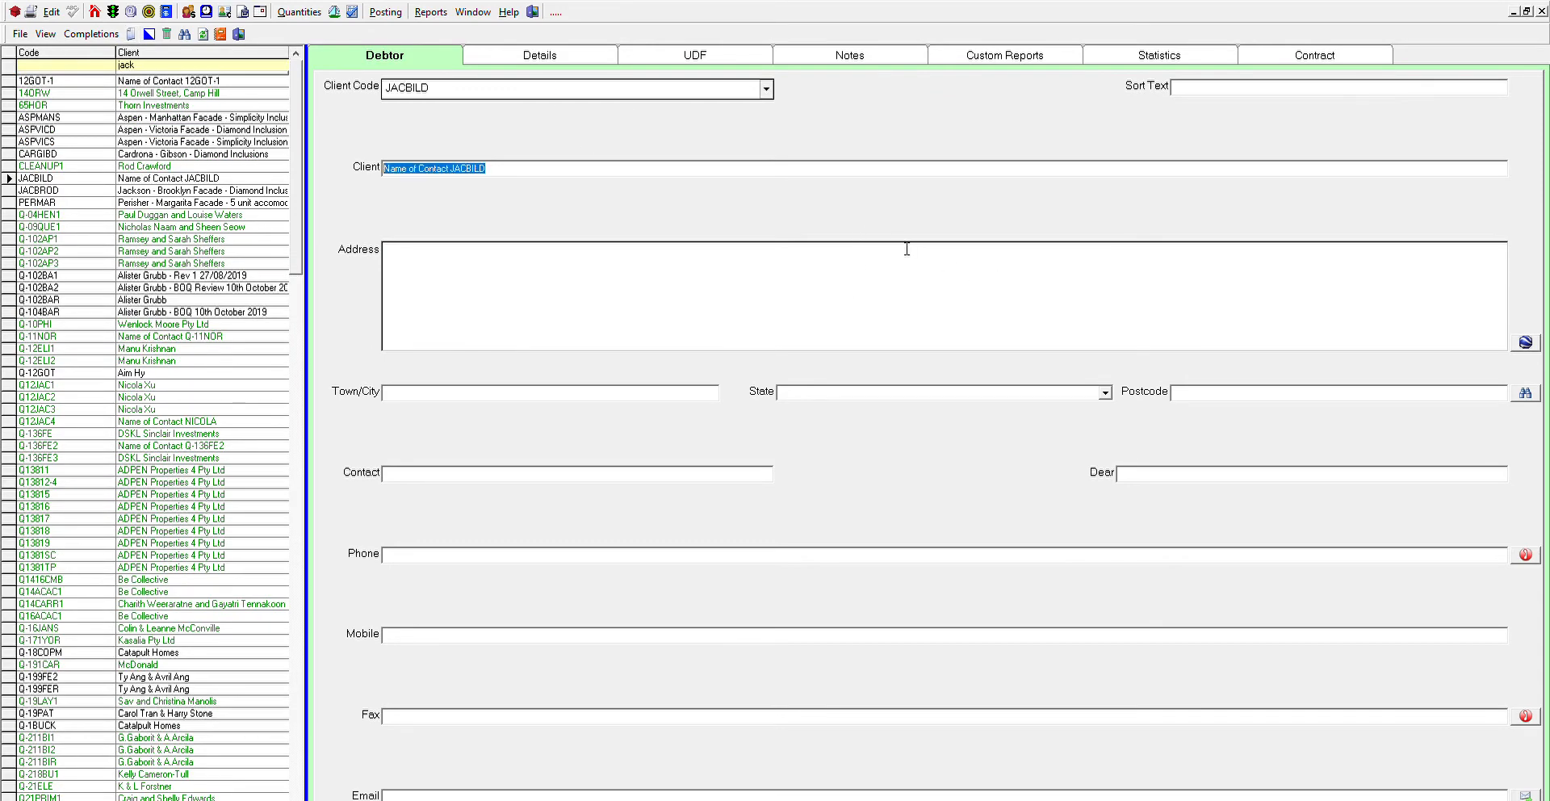
- Copy the client name from the JACBROD job into the client field of the JACBILD job
{"action": "left_click", "coordinate": [218, 188]}
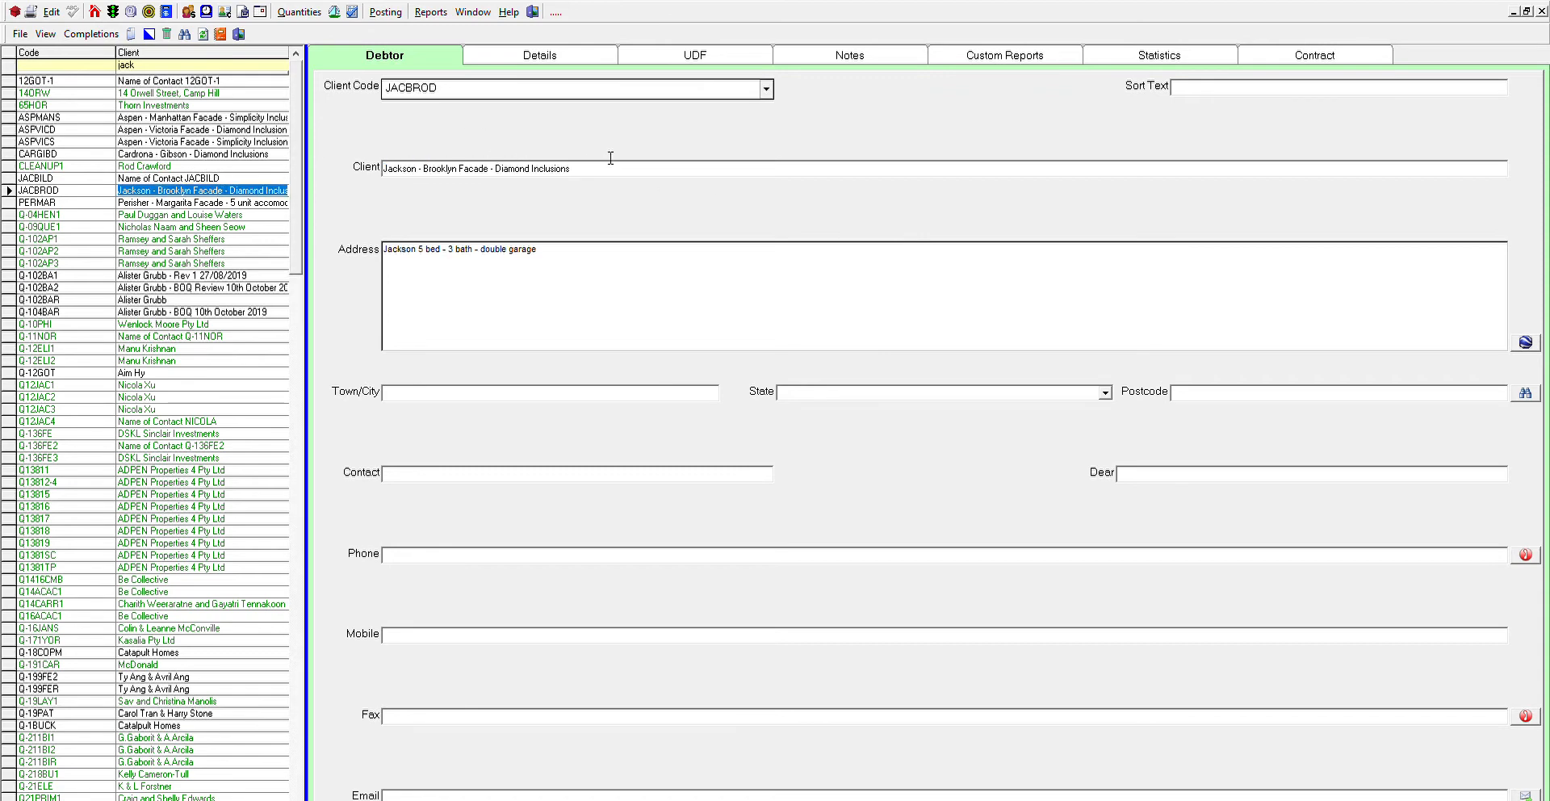
{"action": "left_click_drag", "start_coordinate": [384, 167], "coordinate": [575, 155]}
{"action": "key", "text": "ctrl+c"}
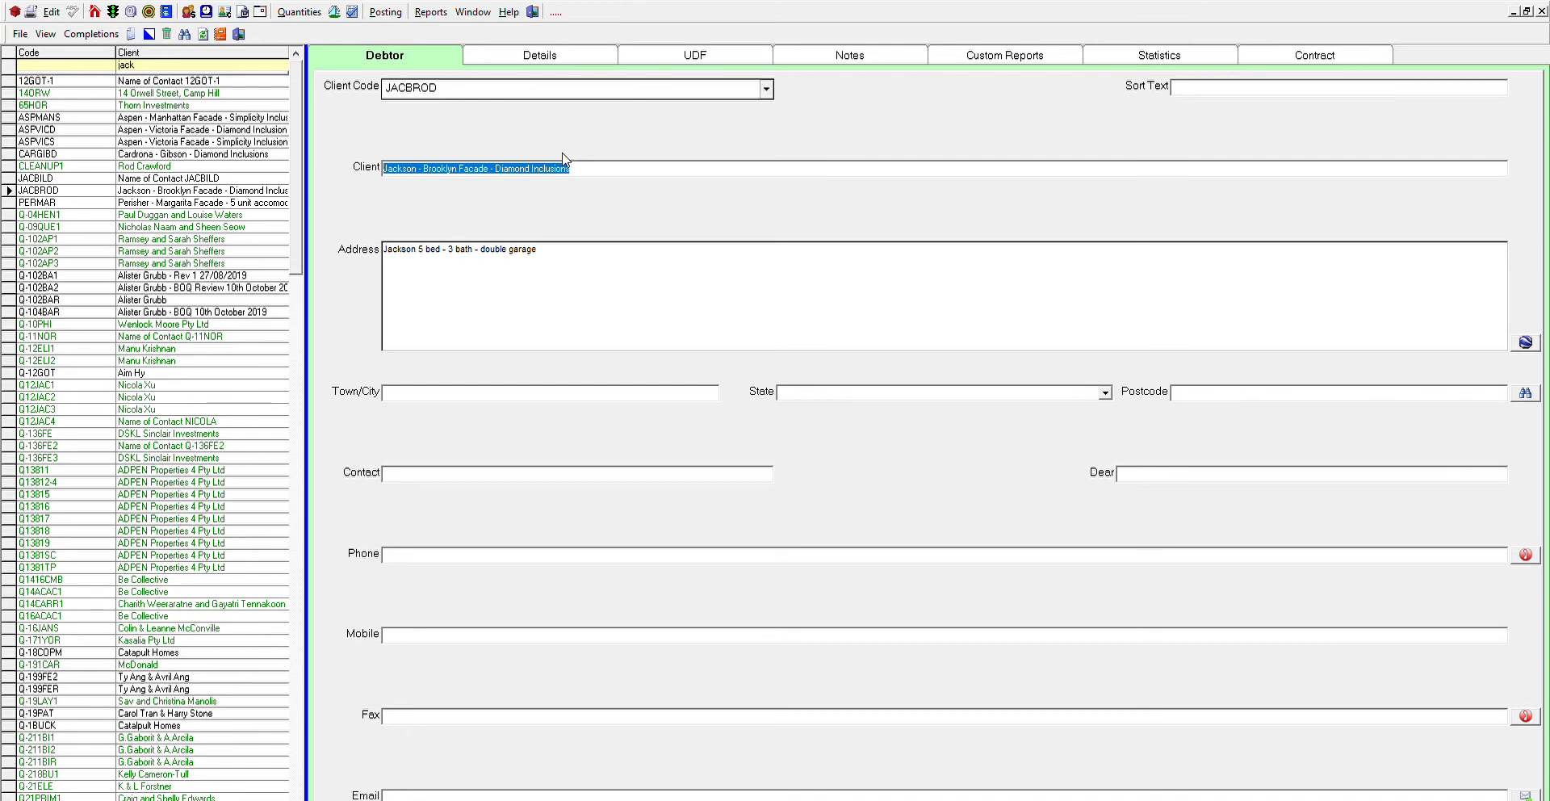
{"action": "left_click", "coordinate": [184, 178]}
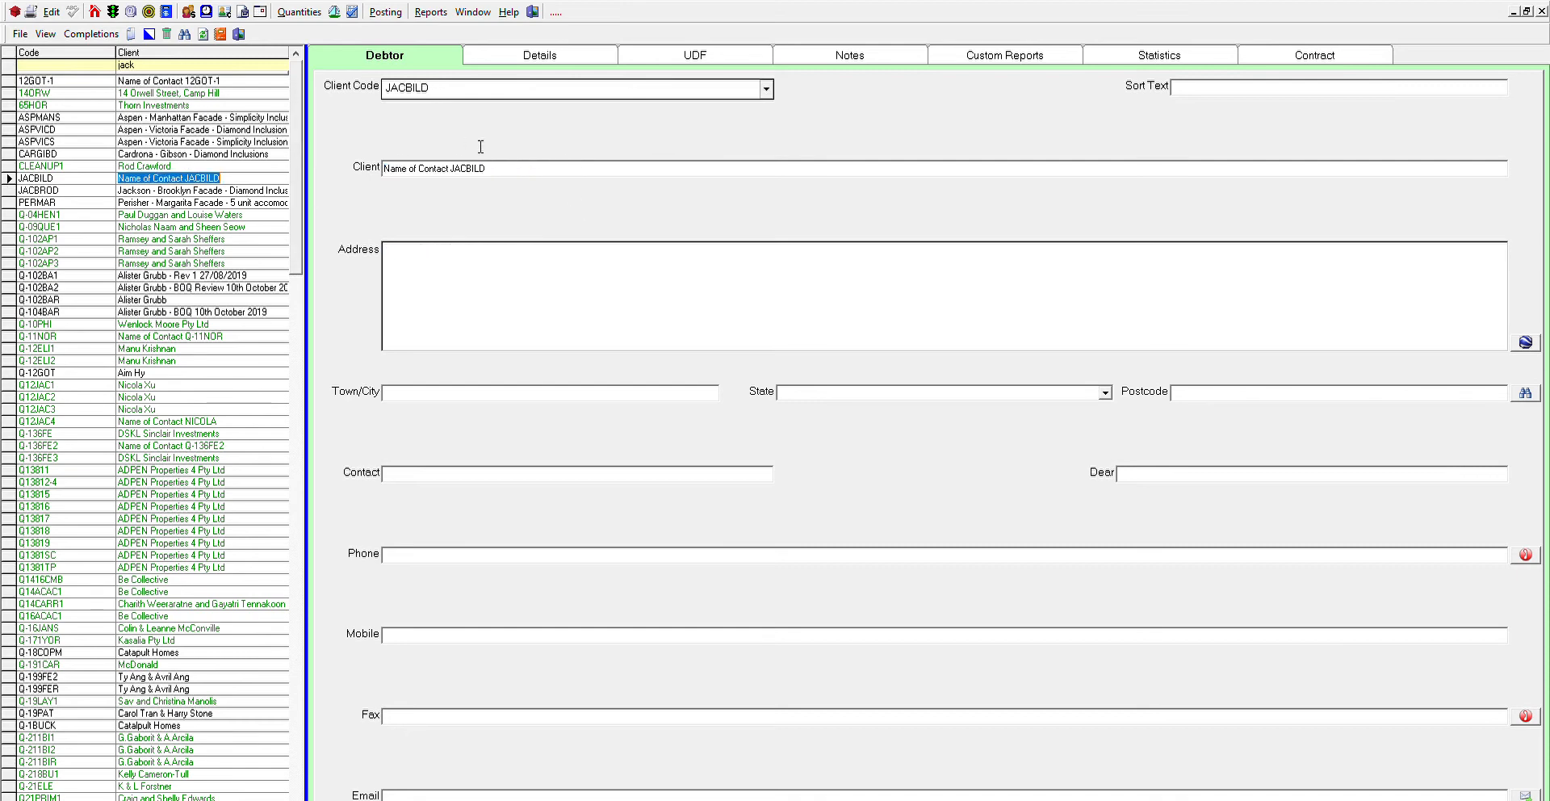
{"action": "left_click_drag", "start_coordinate": [384, 167], "coordinate": [551, 159]}
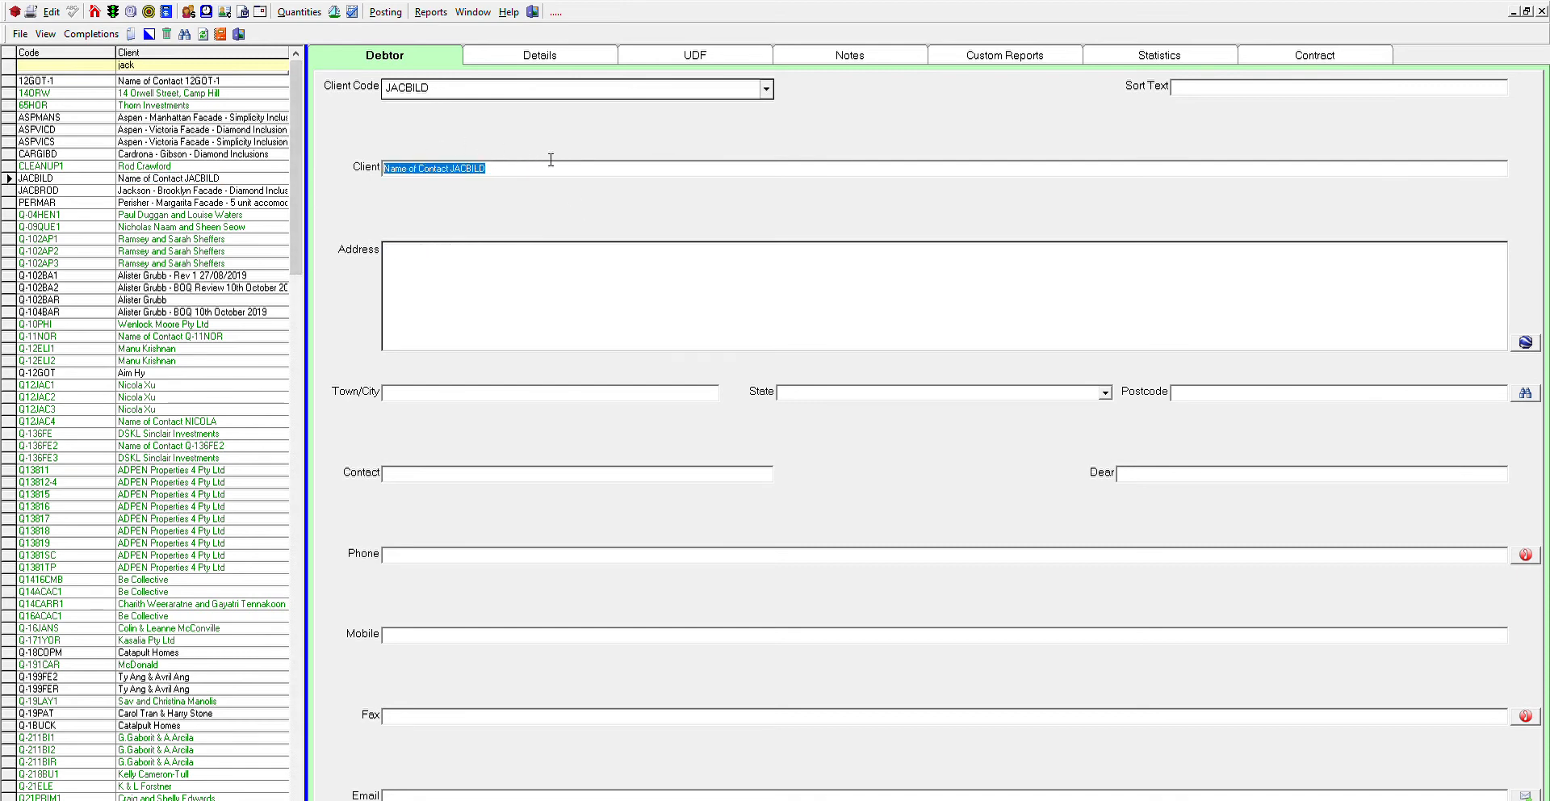
{"action": "key", "text": "ctrl+v"}
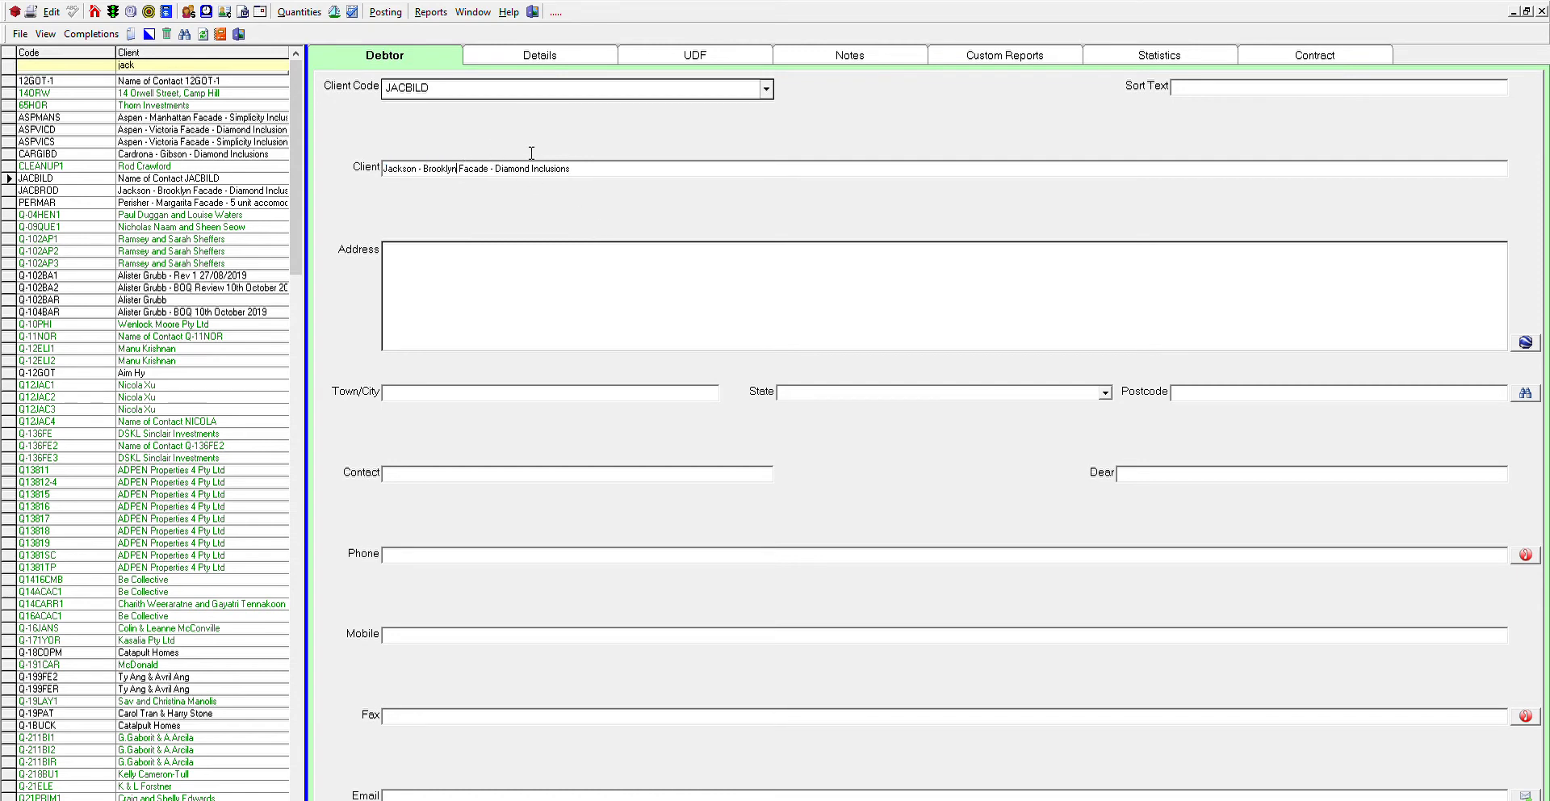
- Edit the JACBILD job's client name to read "Jackson - Biltmore Facade - Diamond Inclusions"
{"action": "key", "text": "BackSpace"}
{"action": "key", "text": "BackSpace"}
{"action": "key", "text": "BackSpace"}
{"action": "key", "text": "BackSpace"}
{"action": "key", "text": "BackSpace"}
{"action": "key", "text": "BackSpace"}
{"action": "key", "text": "BackSpace"}
{"action": "type", "text": "ilton"}
{"action": "key", "text": "BackSpace"}
{"action": "key", "text": "BackSpace"}
{"action": "key", "text": "BackSpace"}
{"action": "type", "text": "tmore"}
{"action": "left_click", "coordinate": [614, 84]}
{"action": "left_click", "coordinate": [606, 164]}
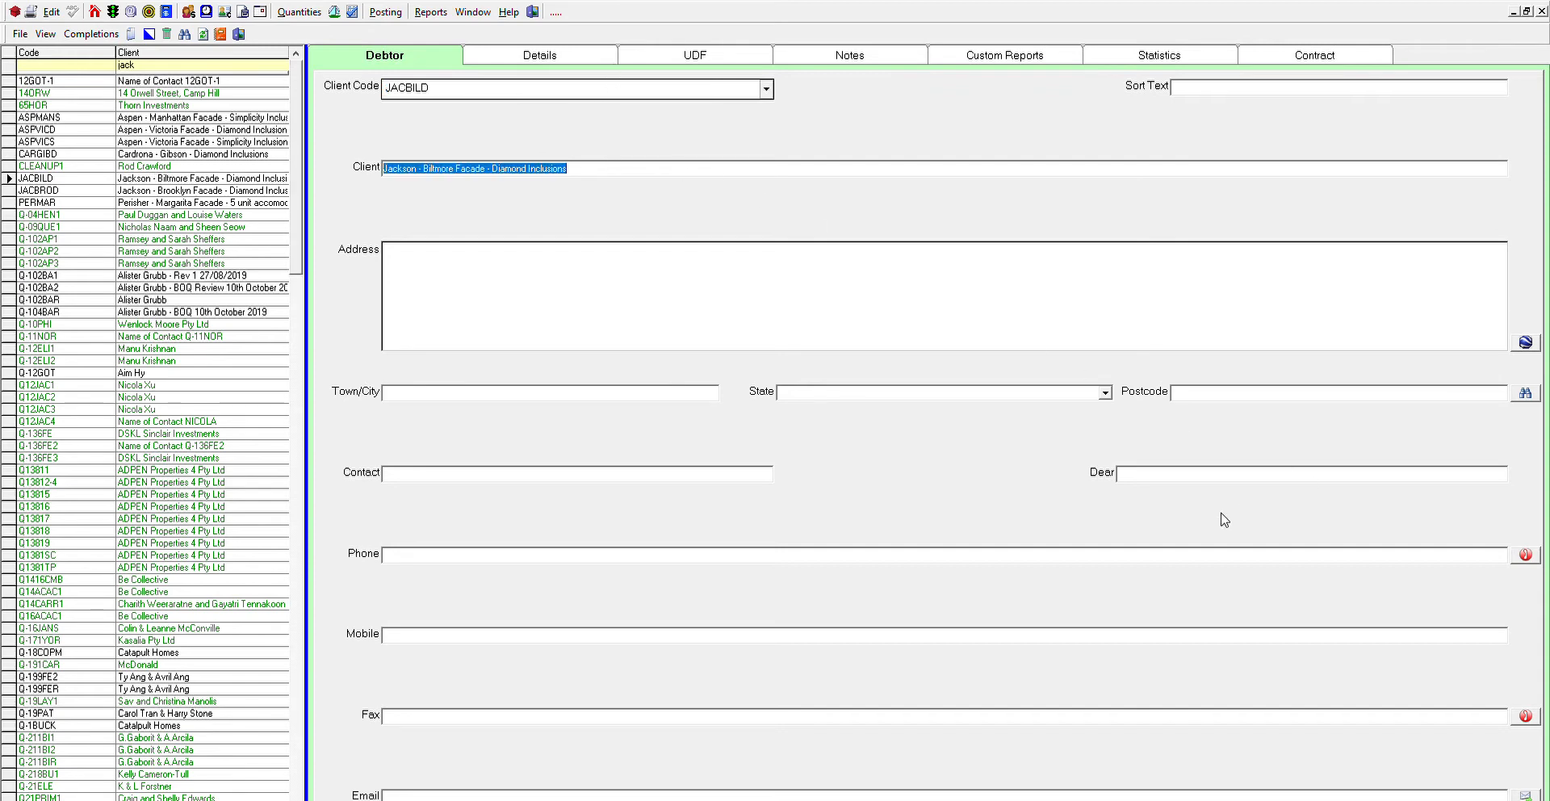
- Copy the address text "Jackson 5 bed - 3 bath - double garage" from the JACBROD job into JACBILD's address
{"action": "left_click", "coordinate": [242, 190]}
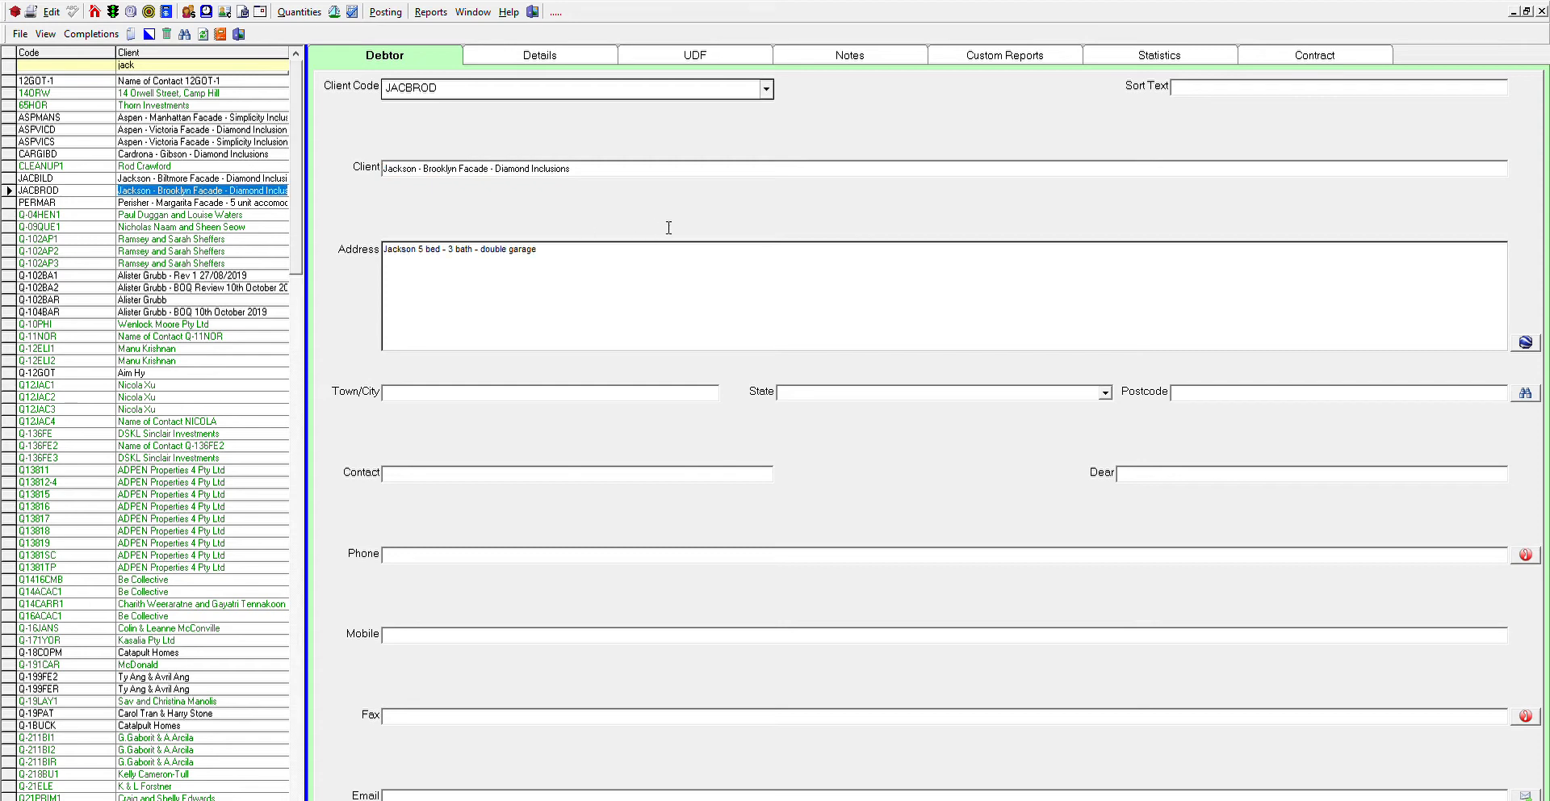
{"action": "left_click_drag", "start_coordinate": [642, 257], "coordinate": [474, 225]}
{"action": "key", "text": "ctrl+c"}
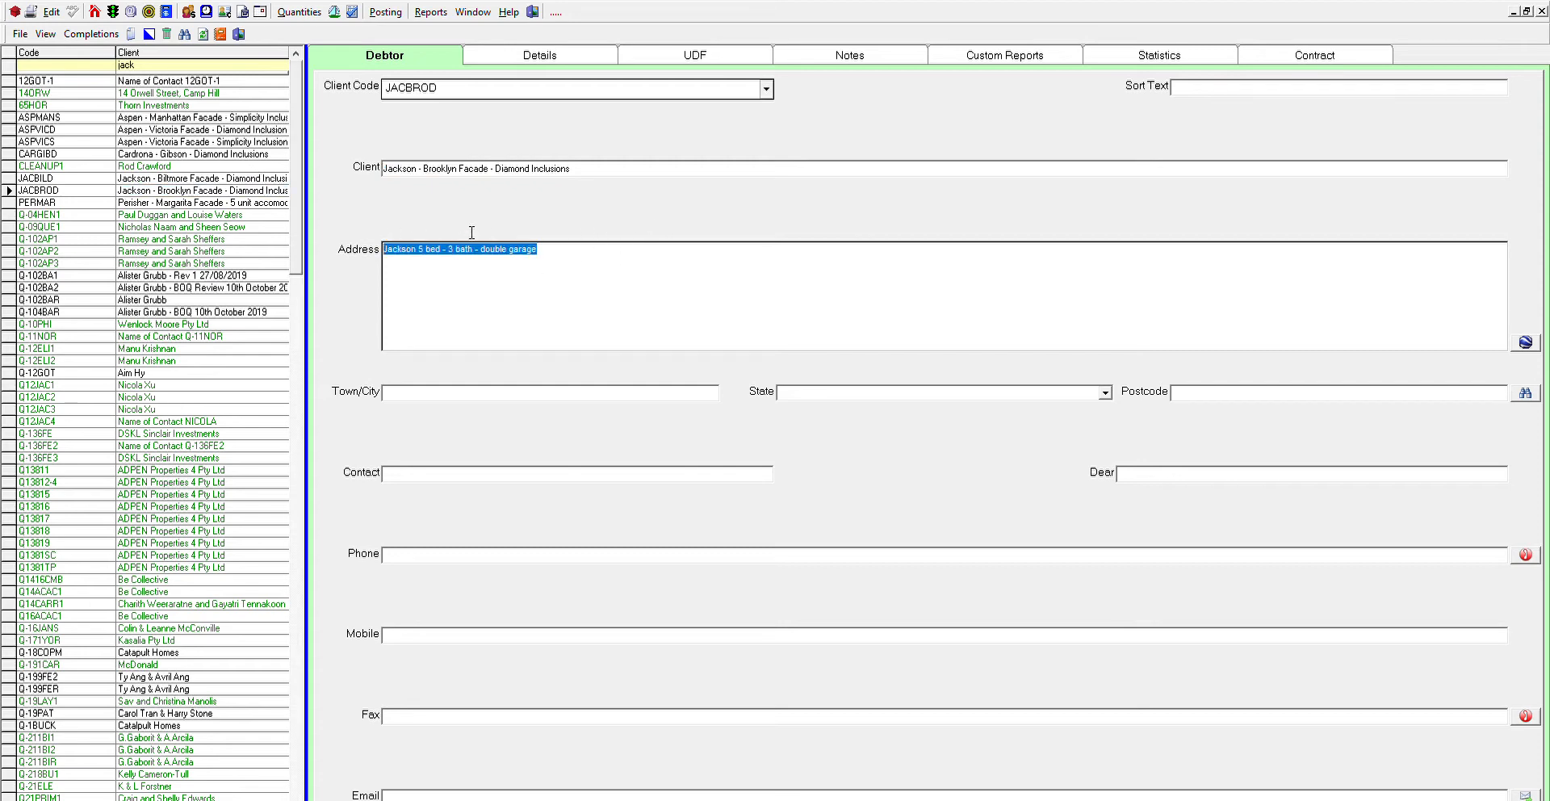
{"action": "left_click", "coordinate": [225, 177]}
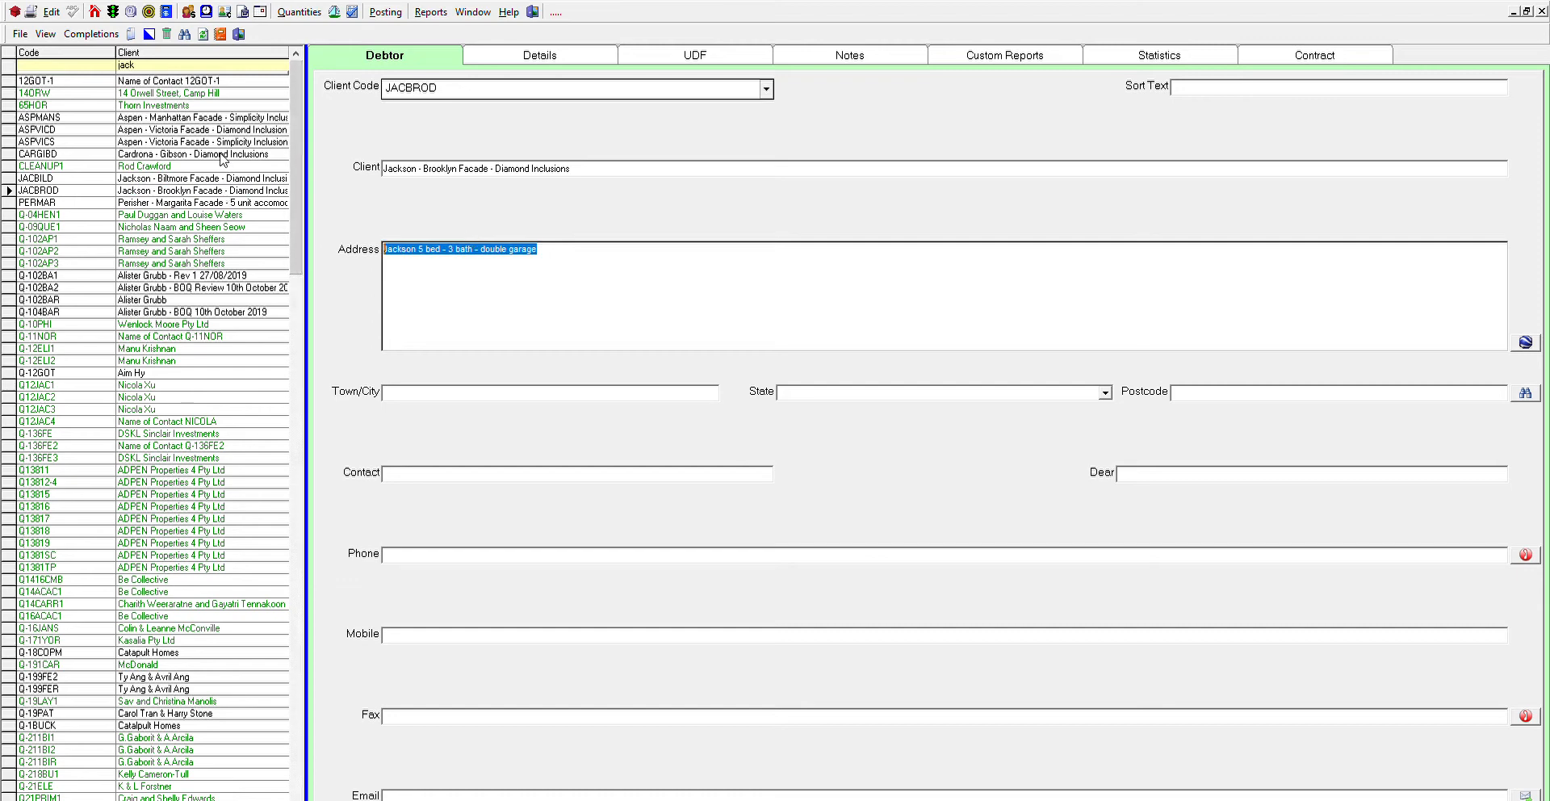
{"action": "left_click", "coordinate": [525, 239]}
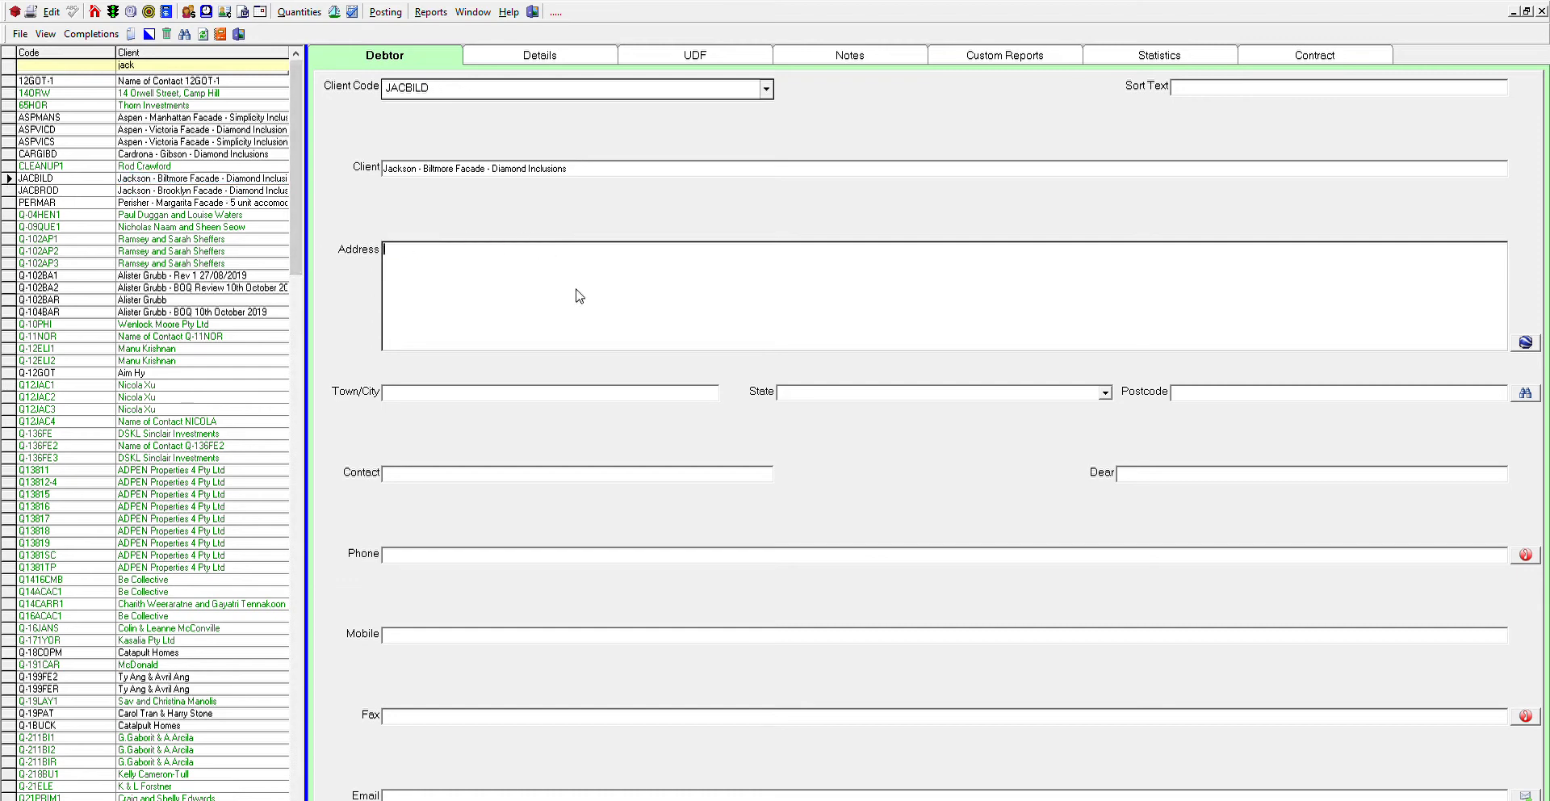
{"action": "key", "text": "ctrl+v"}
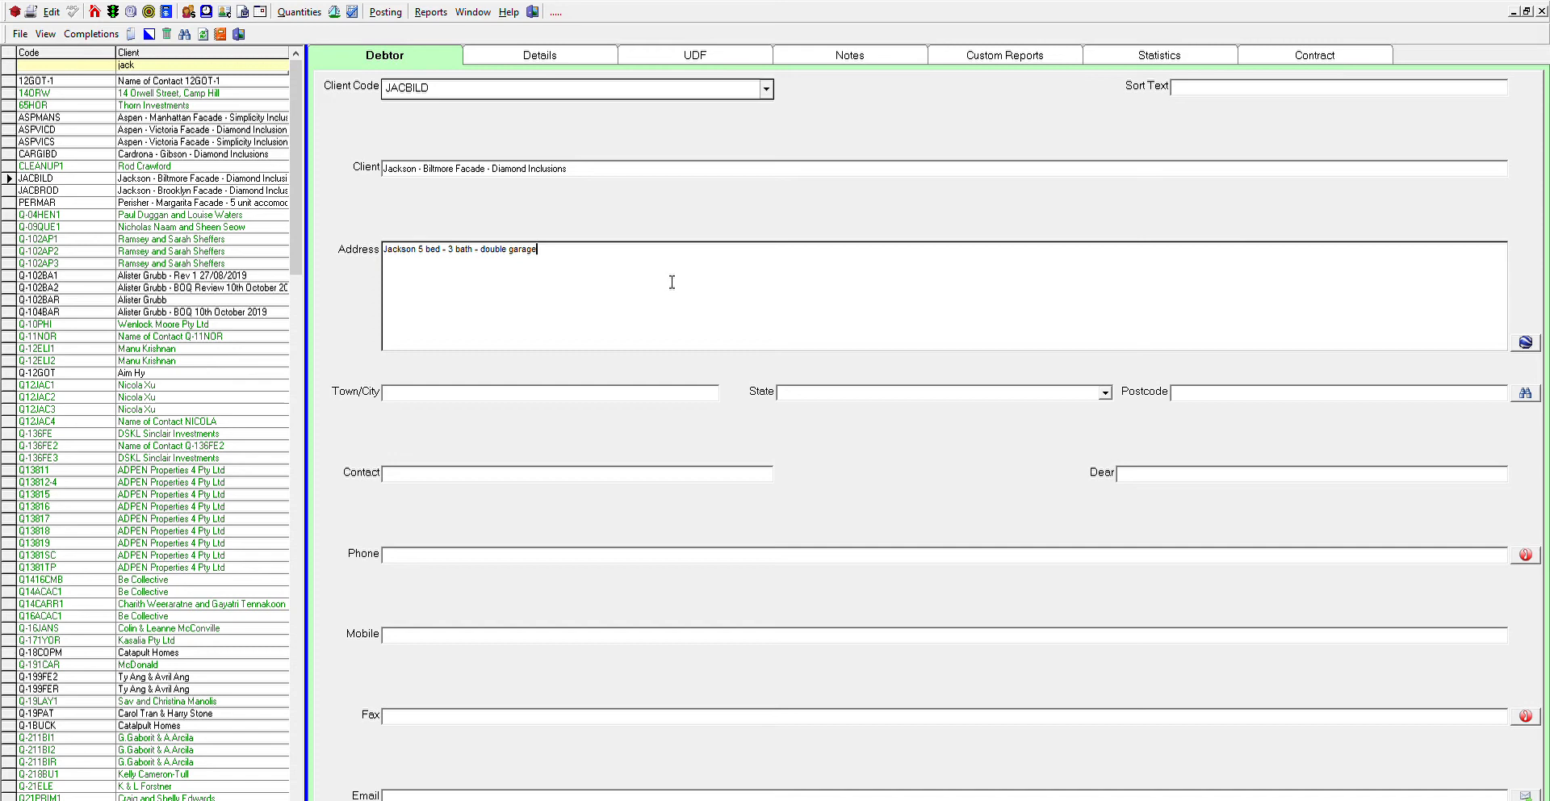
- Review JACBILD's details, user-defined fields, notes, custom reports, statistics and contract pages, and return to its debtor information
{"action": "left_click", "coordinate": [552, 48]}
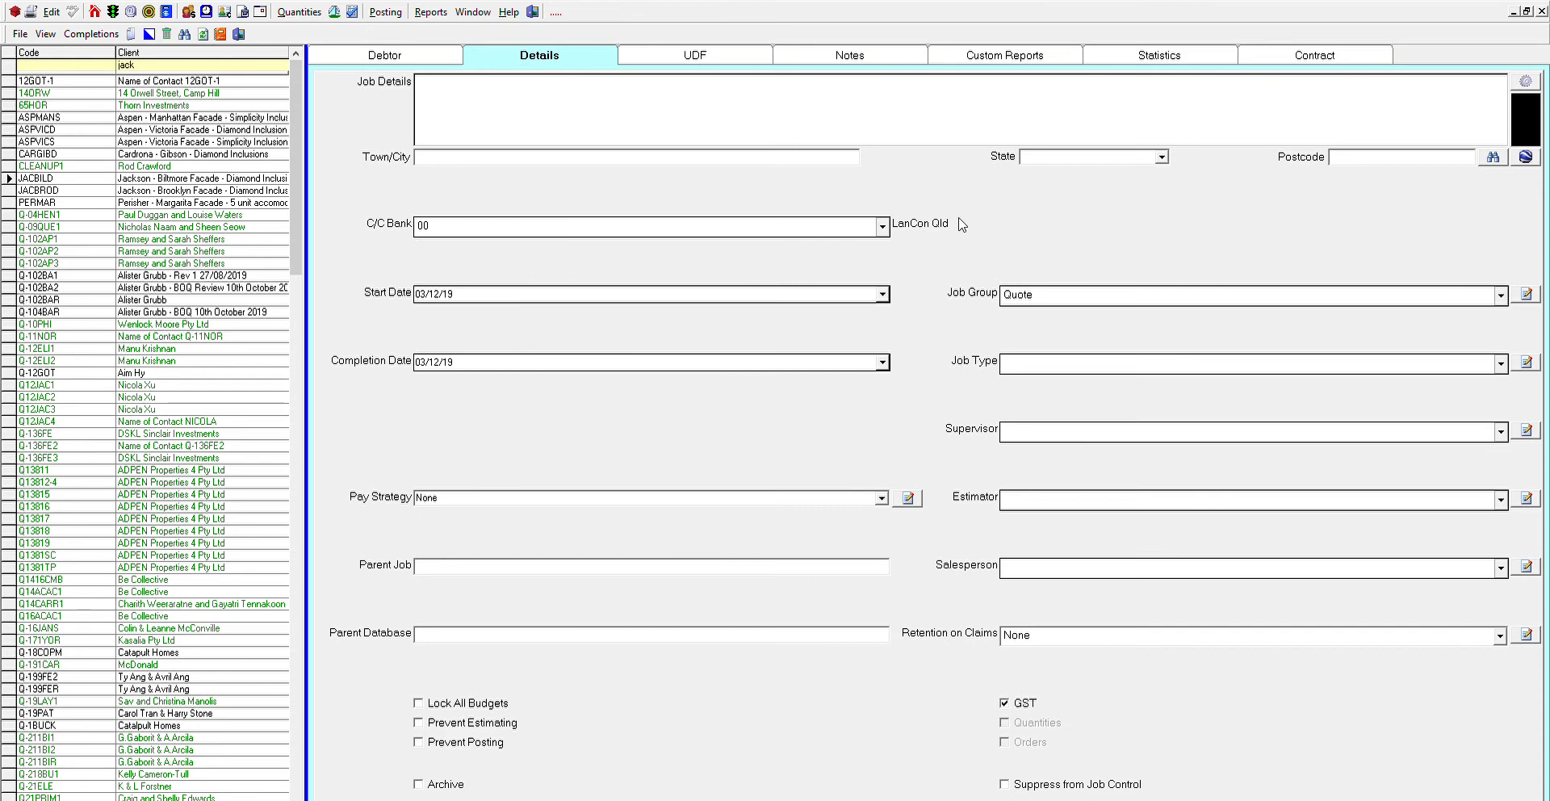
{"action": "left_click", "coordinate": [881, 223]}
{"action": "left_click", "coordinate": [760, 49]}
{"action": "left_click", "coordinate": [824, 48]}
{"action": "left_click", "coordinate": [998, 48]}
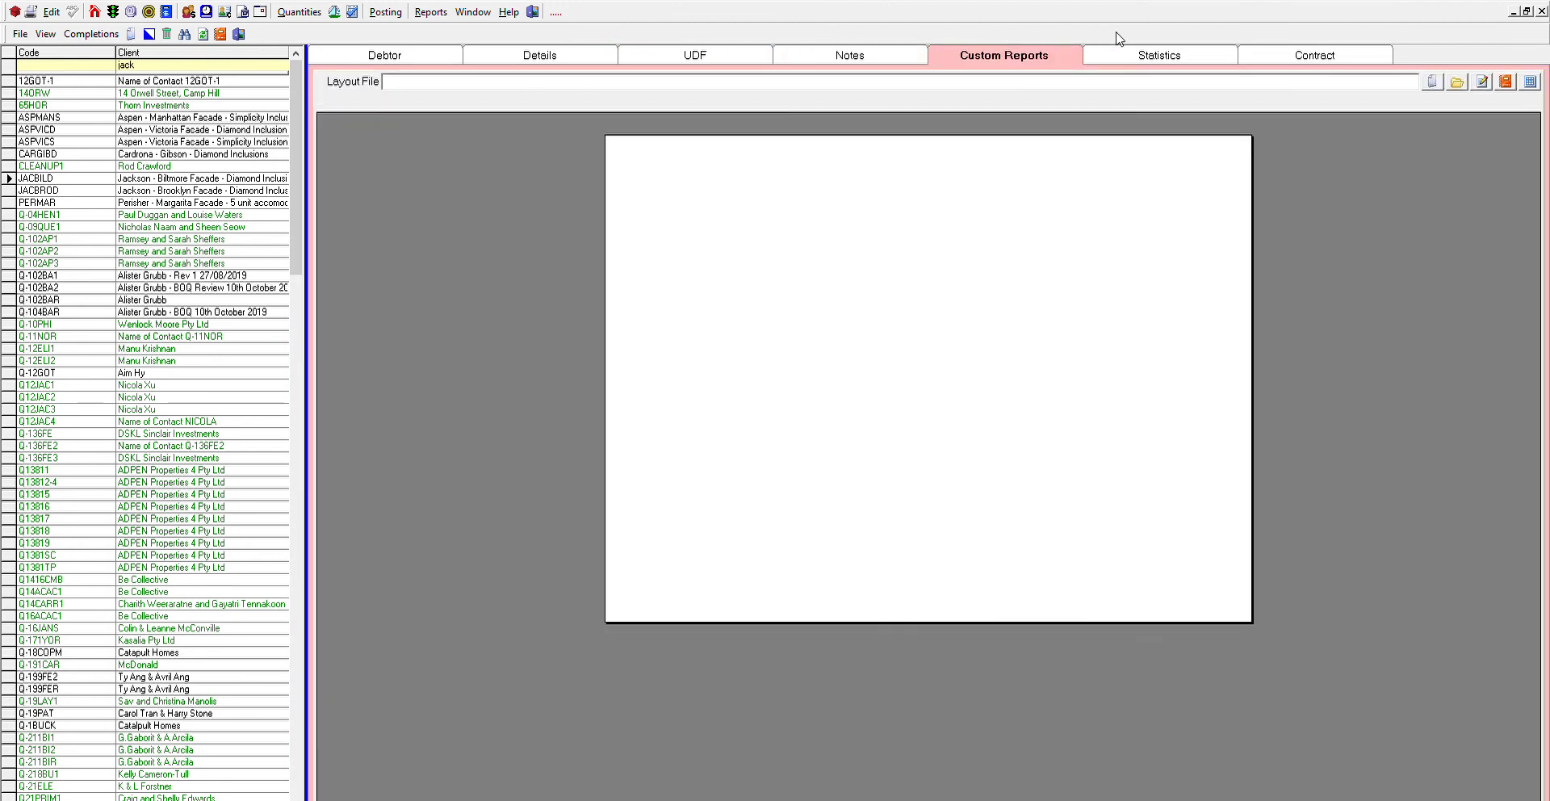
{"action": "left_click", "coordinate": [1159, 53]}
{"action": "left_click", "coordinate": [1314, 53]}
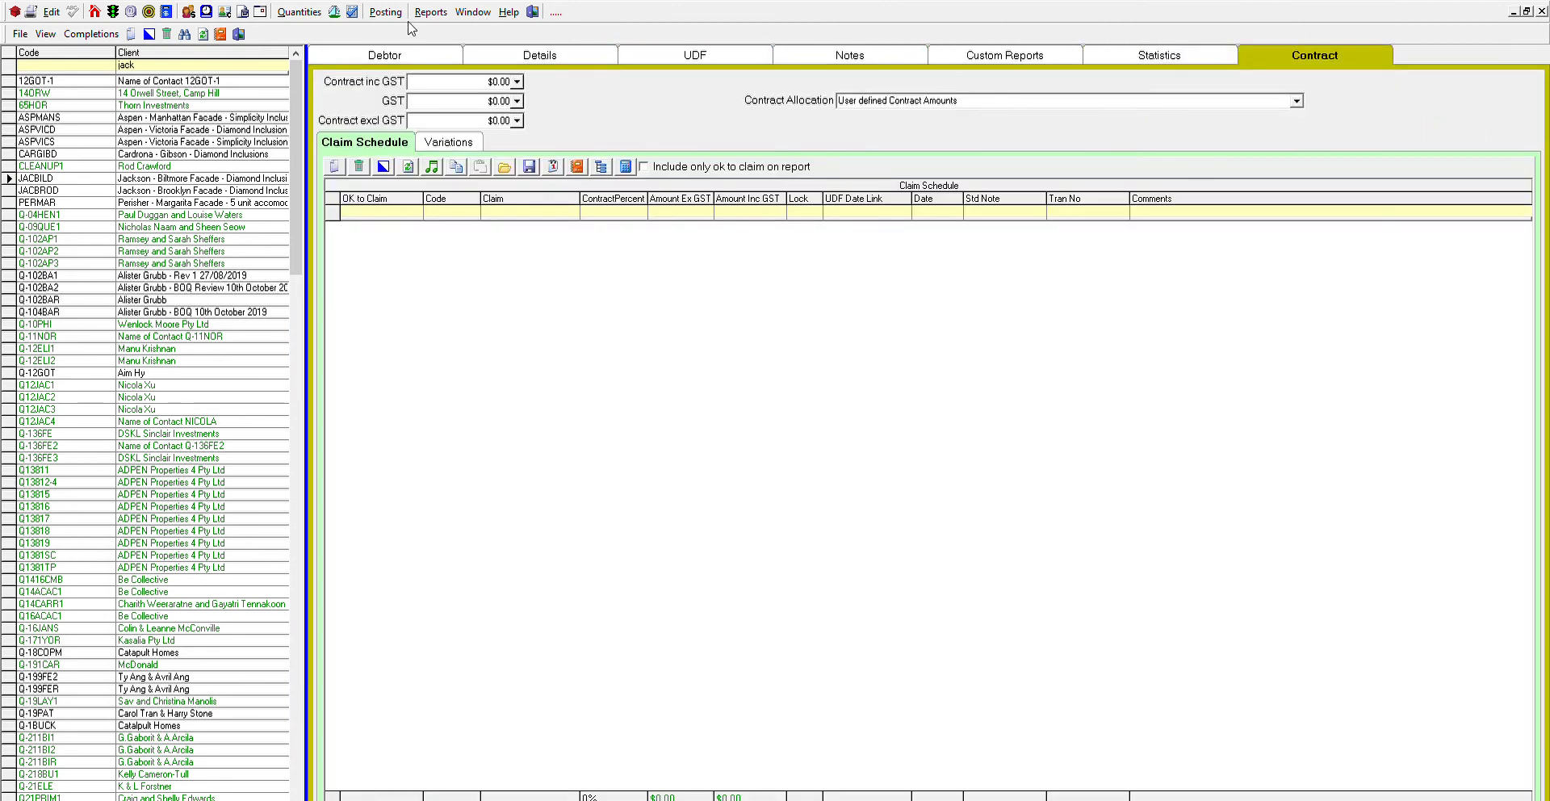
{"action": "left_click", "coordinate": [413, 46]}
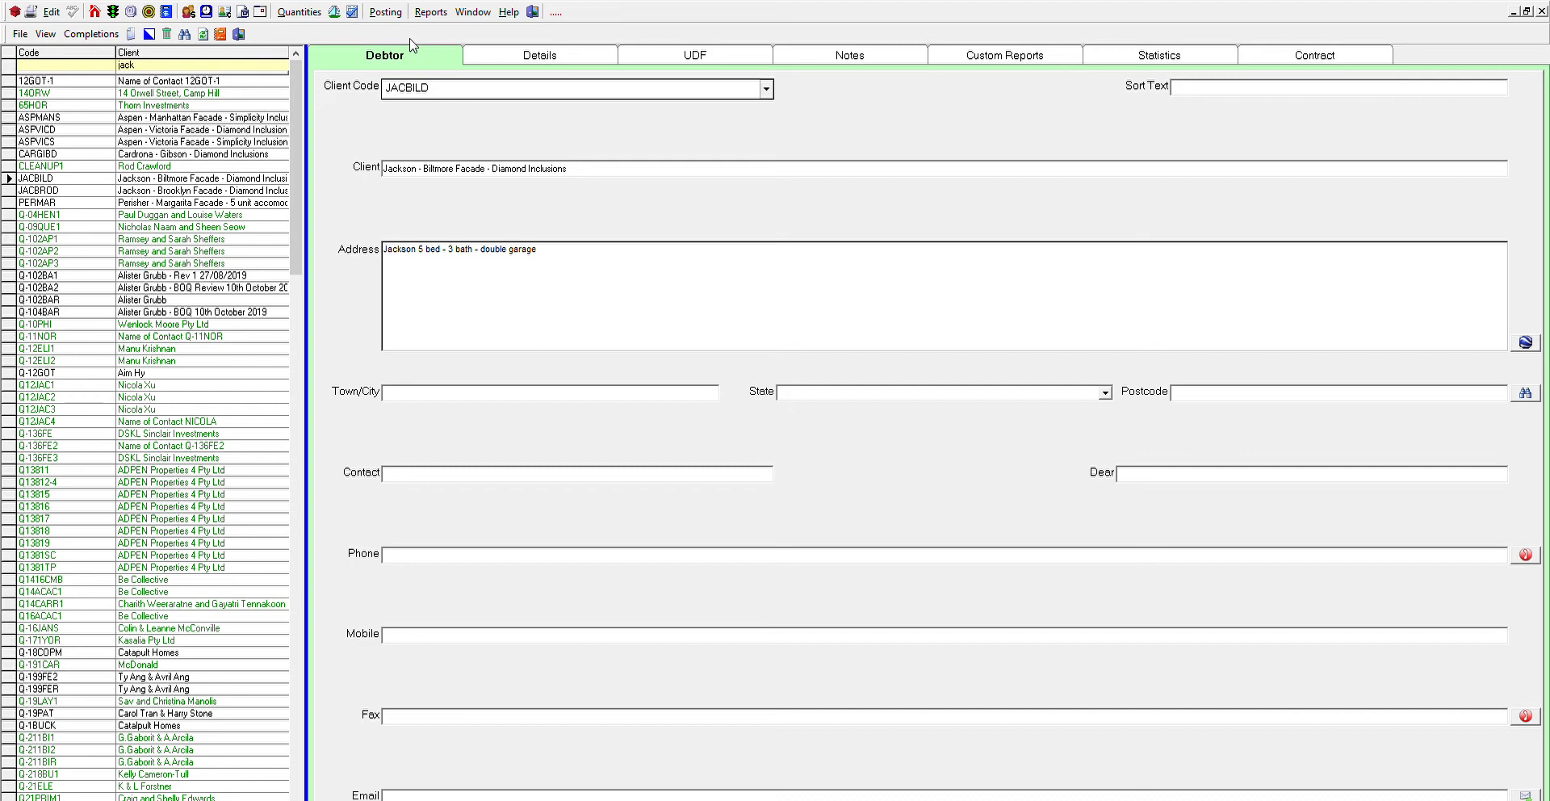
- Leave the job records and bill of quantities, and choose JACBROD as the source job for copying, filtering by "jac"
{"action": "left_click", "coordinate": [242, 12]}
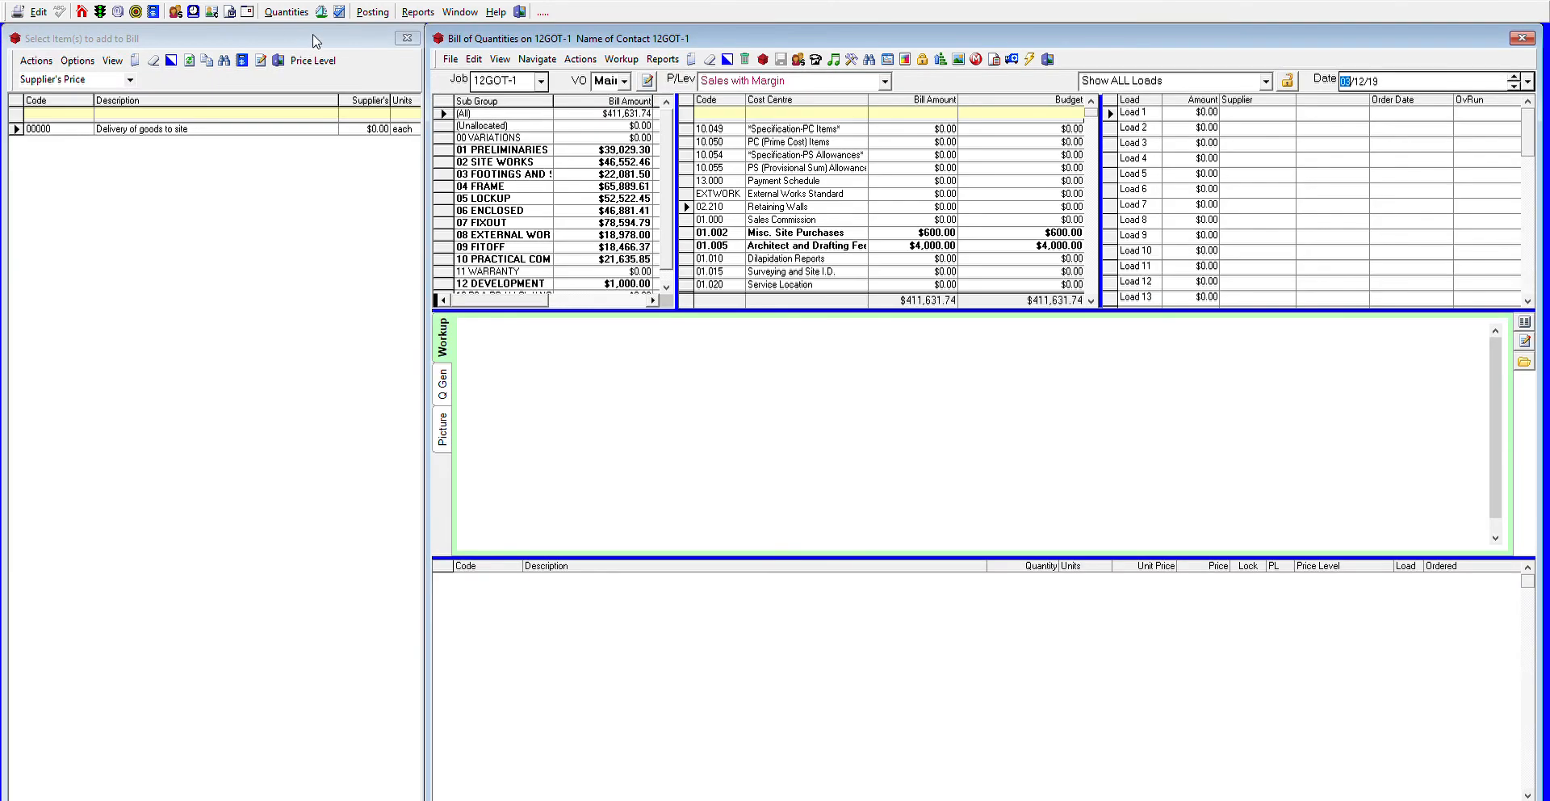
{"action": "left_click", "coordinate": [1047, 59]}
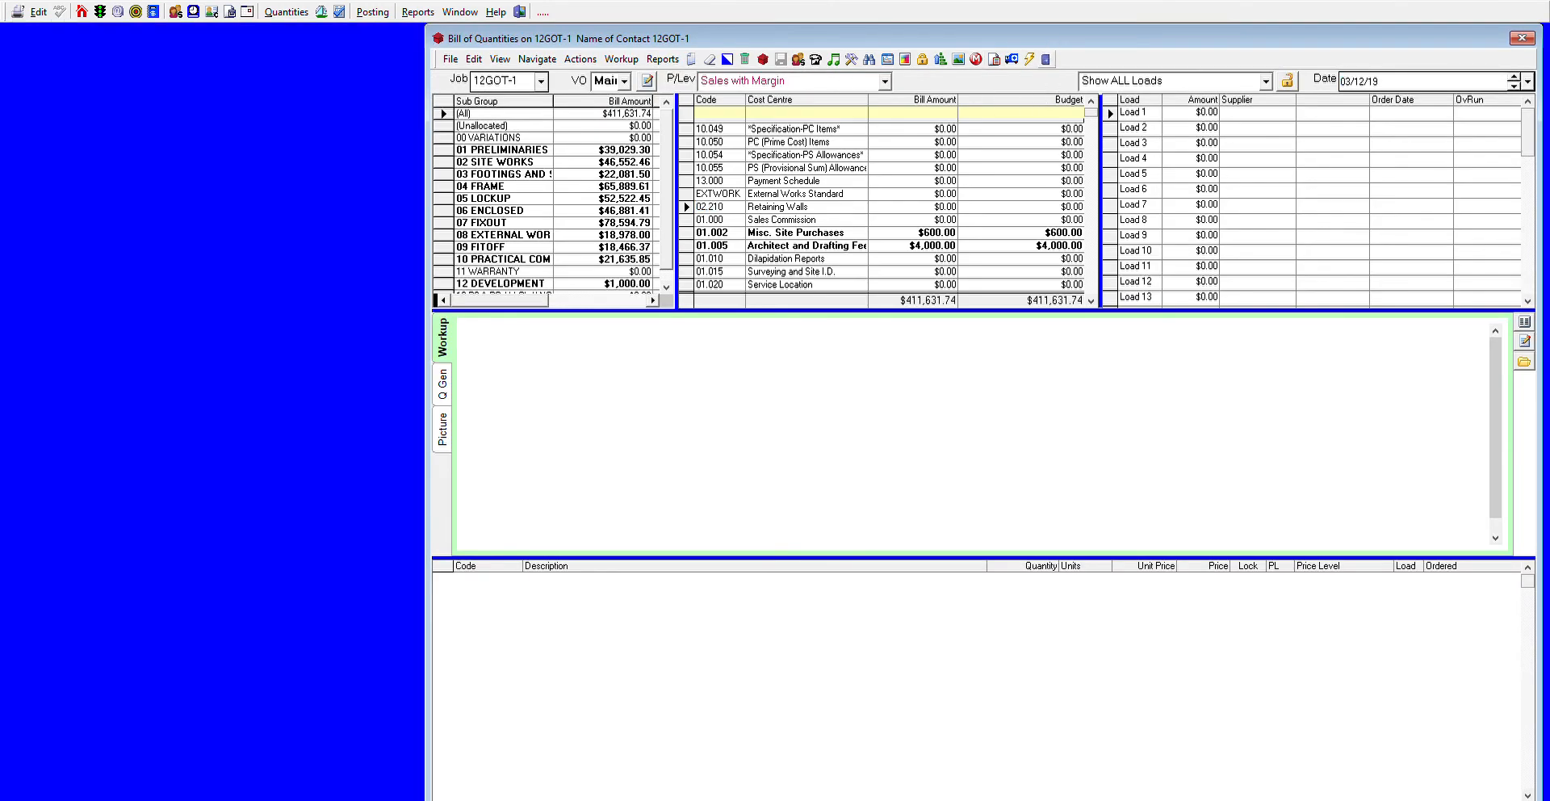
{"action": "left_click", "coordinate": [287, 12]}
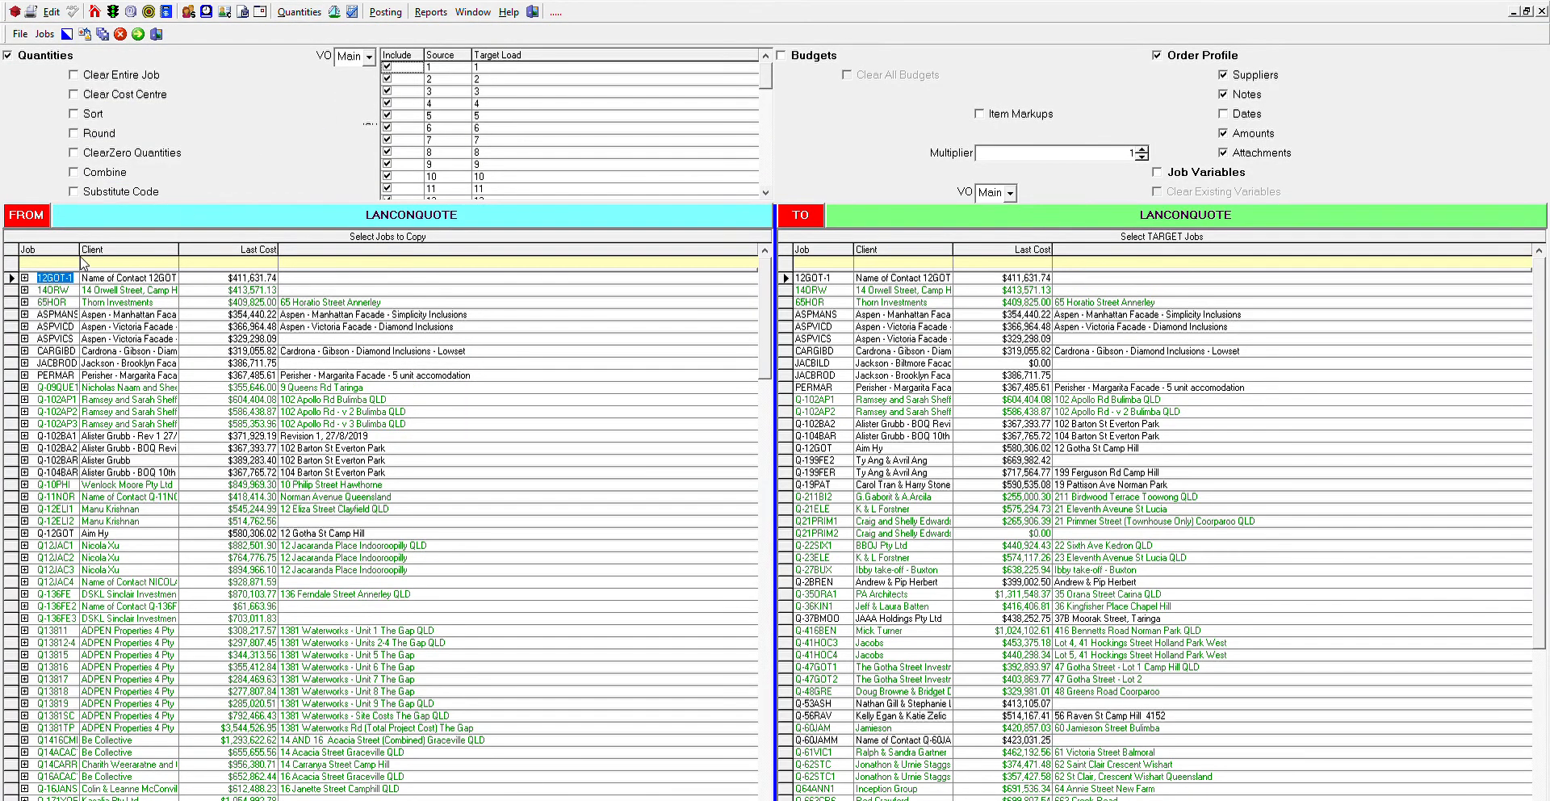
{"action": "left_click", "coordinate": [57, 260]}
{"action": "type", "text": "jac"}
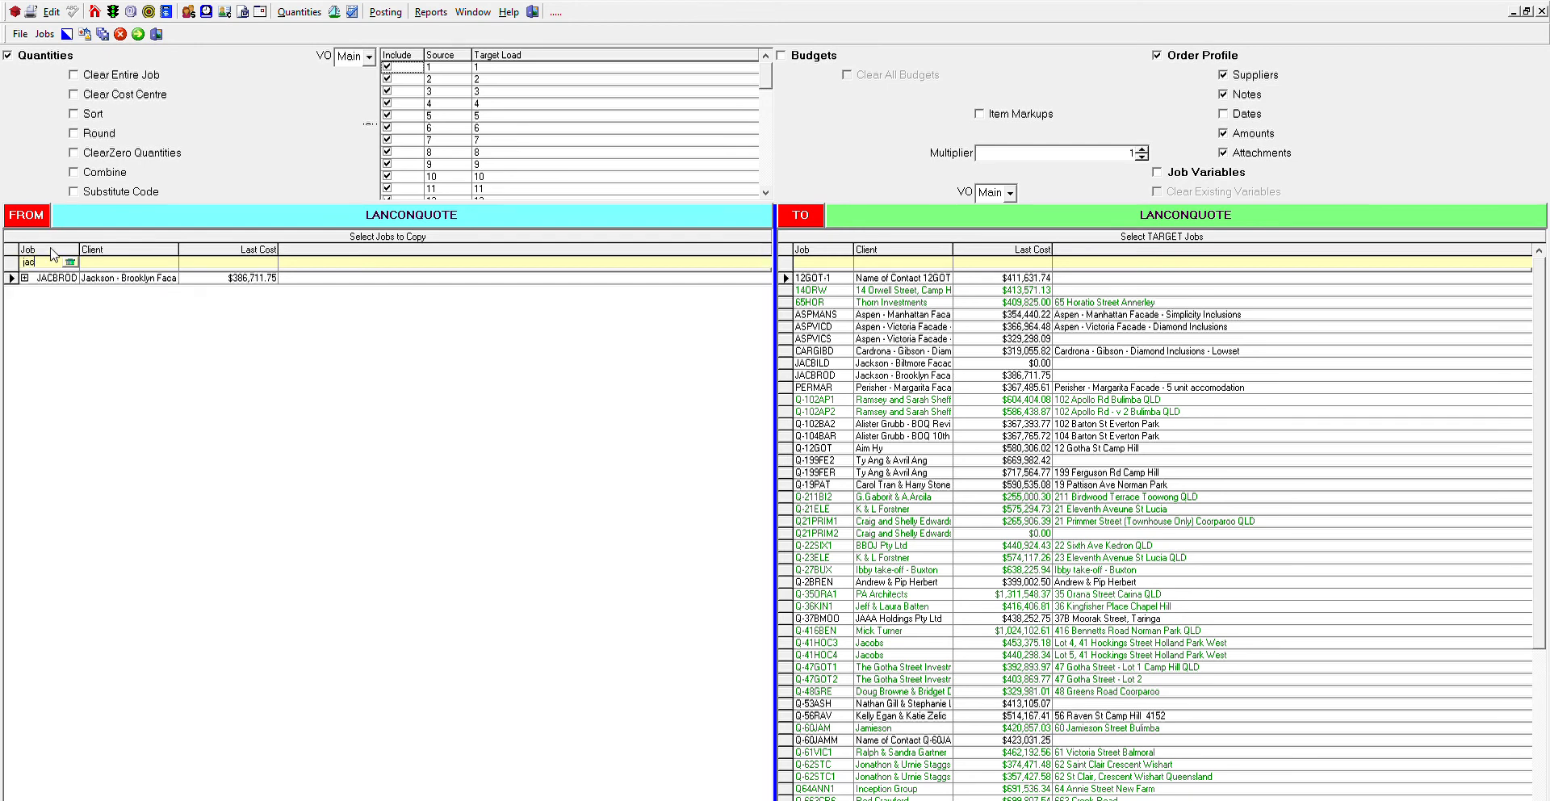
{"action": "left_click", "coordinate": [18, 275]}
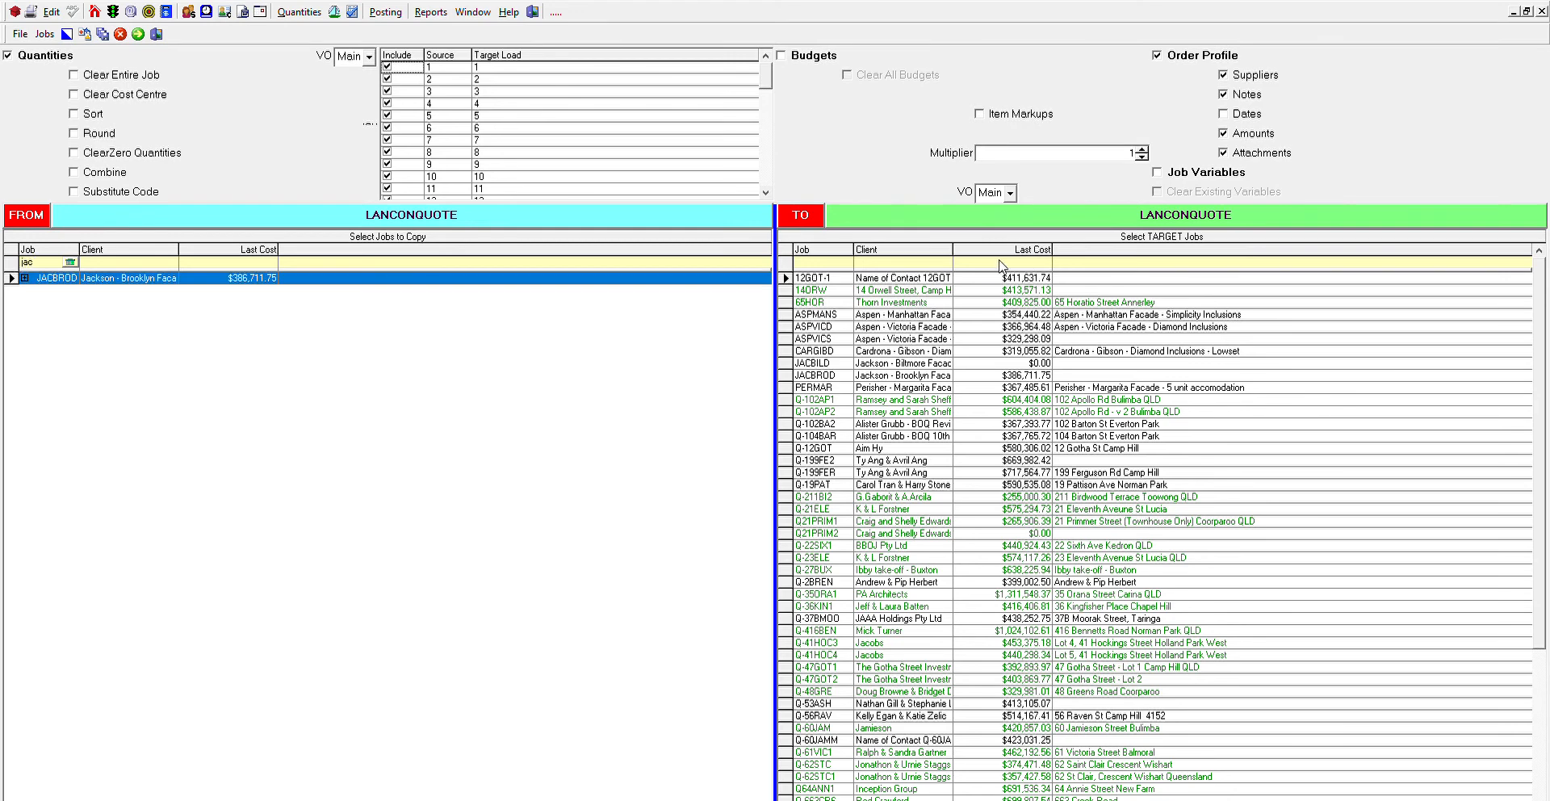
- Filter the target jobs by "jac" and select JACBILD as the job to copy into
{"action": "left_click", "coordinate": [843, 259]}
{"action": "type", "text": "jac"}
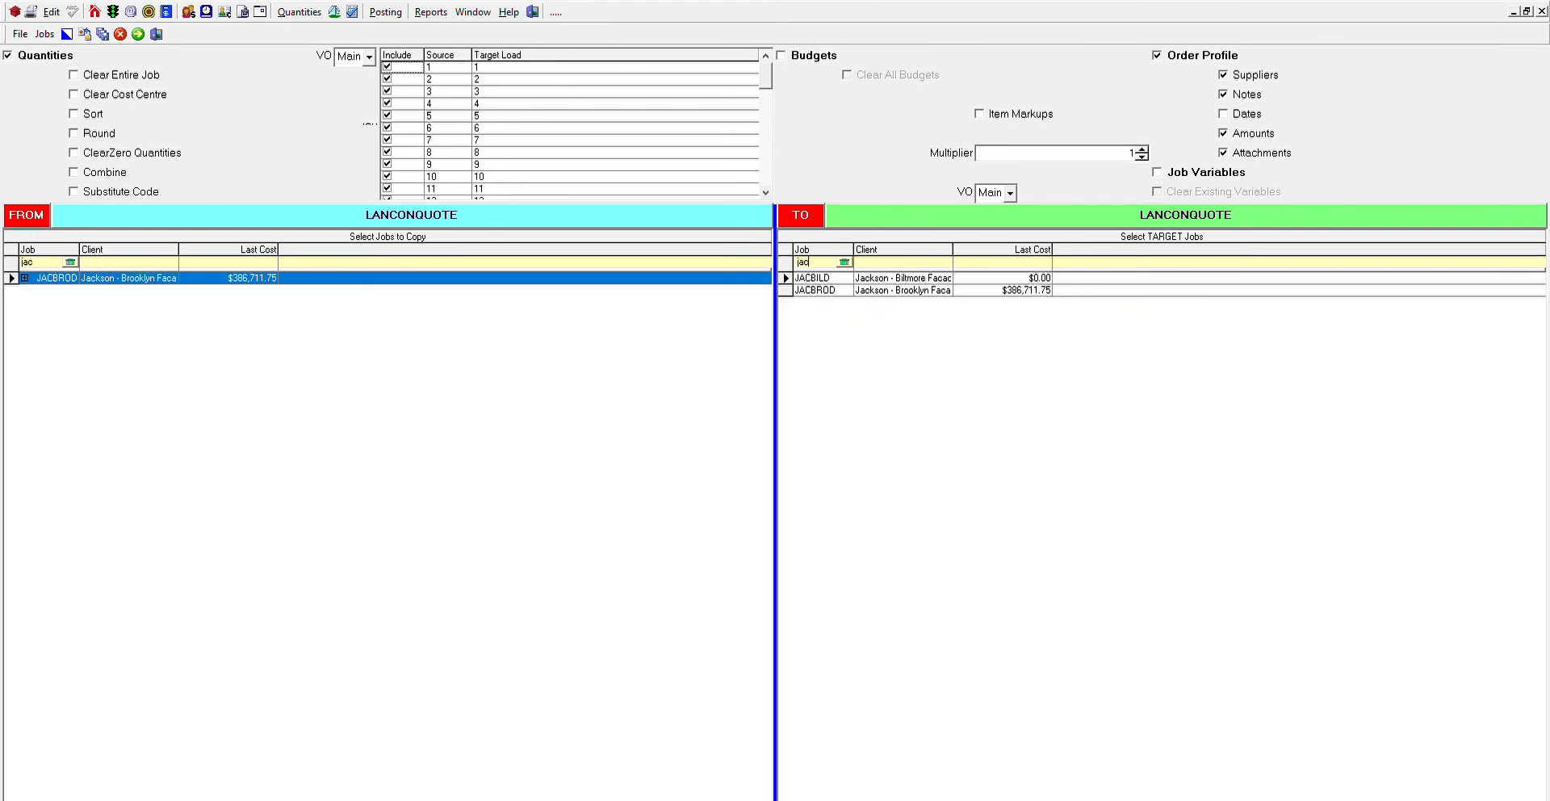
{"action": "left_click", "coordinate": [797, 275]}
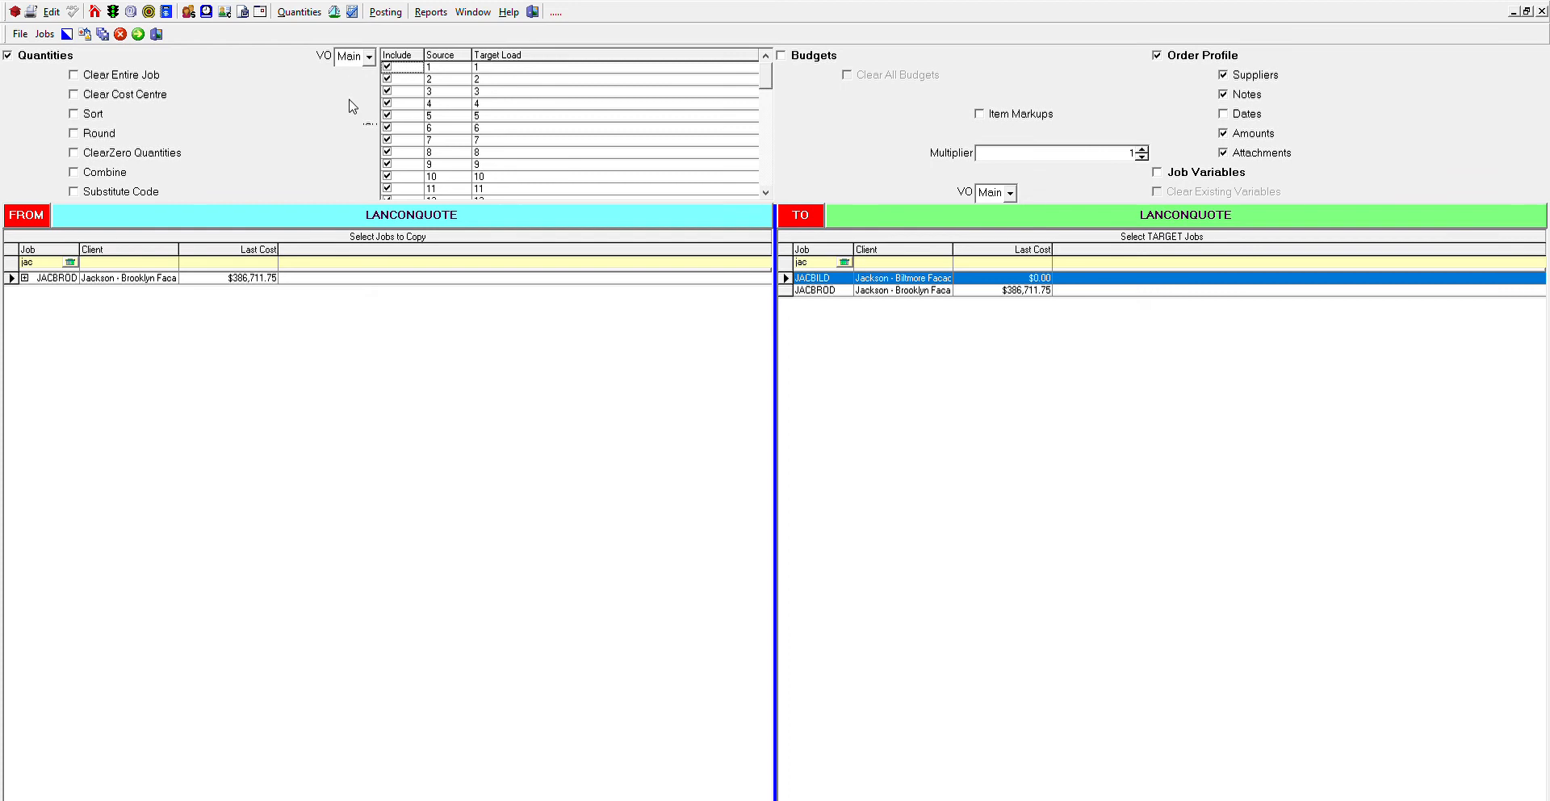
- Include budgets in the copy and run it from JACBROD to JACBILD
{"action": "left_click", "coordinate": [358, 57]}
{"action": "key", "text": "Tab"}
{"action": "key", "text": "space"}
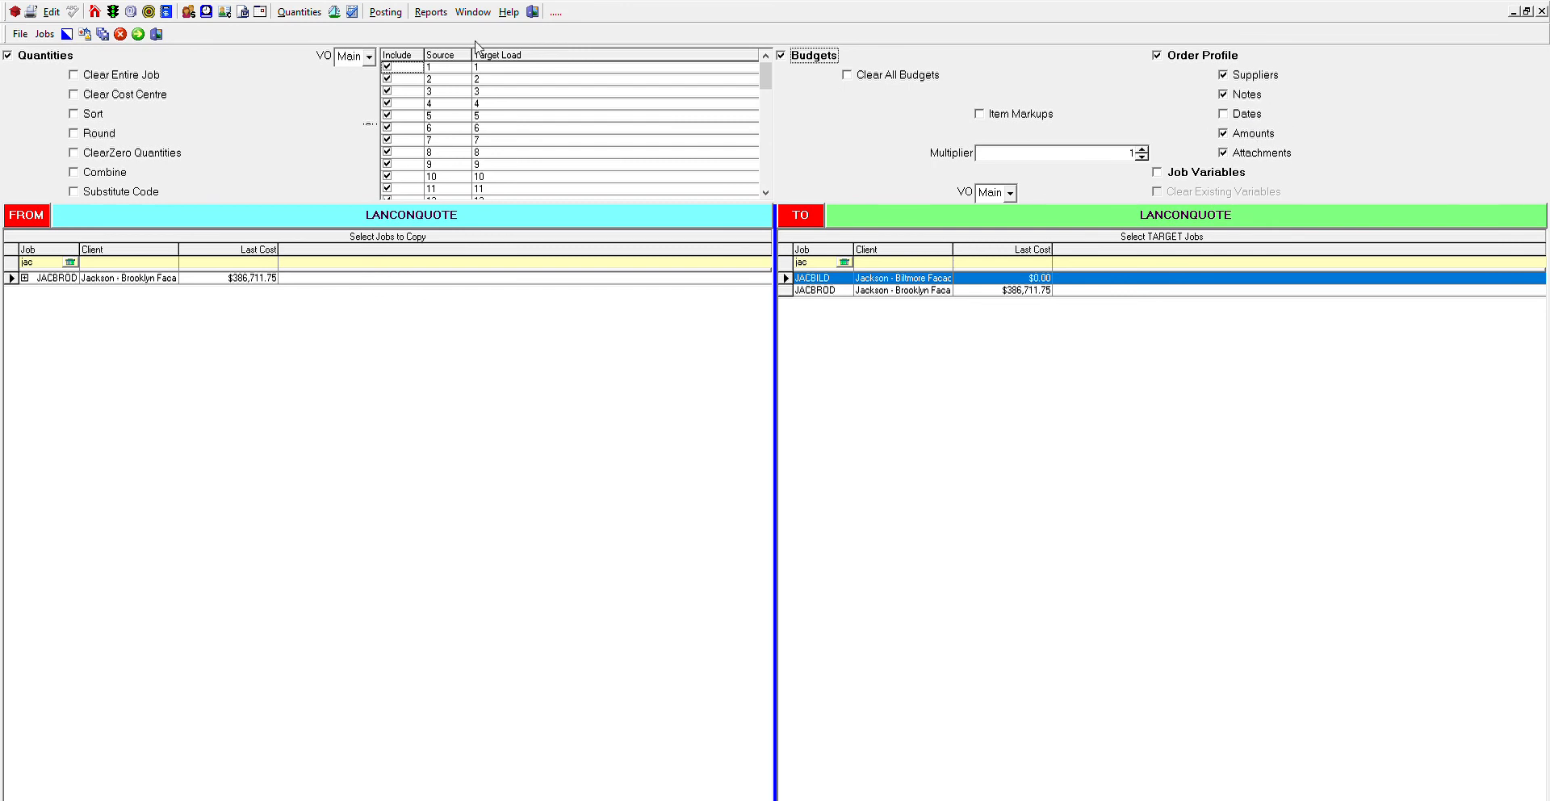
{"action": "left_click", "coordinate": [138, 33]}
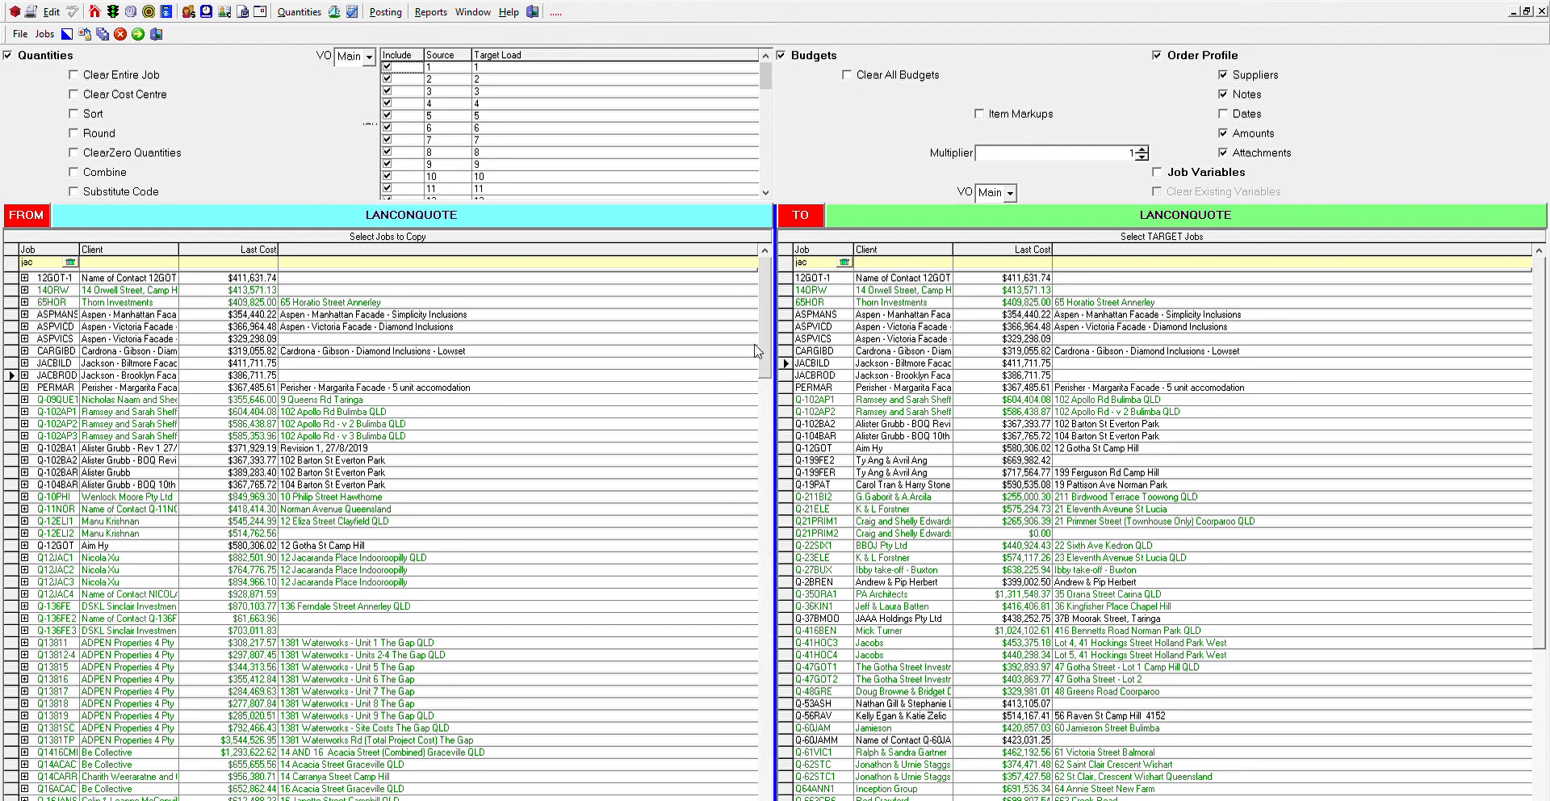
- Leave the job copying, open JACBILD's bill of quantities, and show the items under cost centre 01.005 Architect and Drafting Fees
{"action": "left_click", "coordinate": [156, 34]}
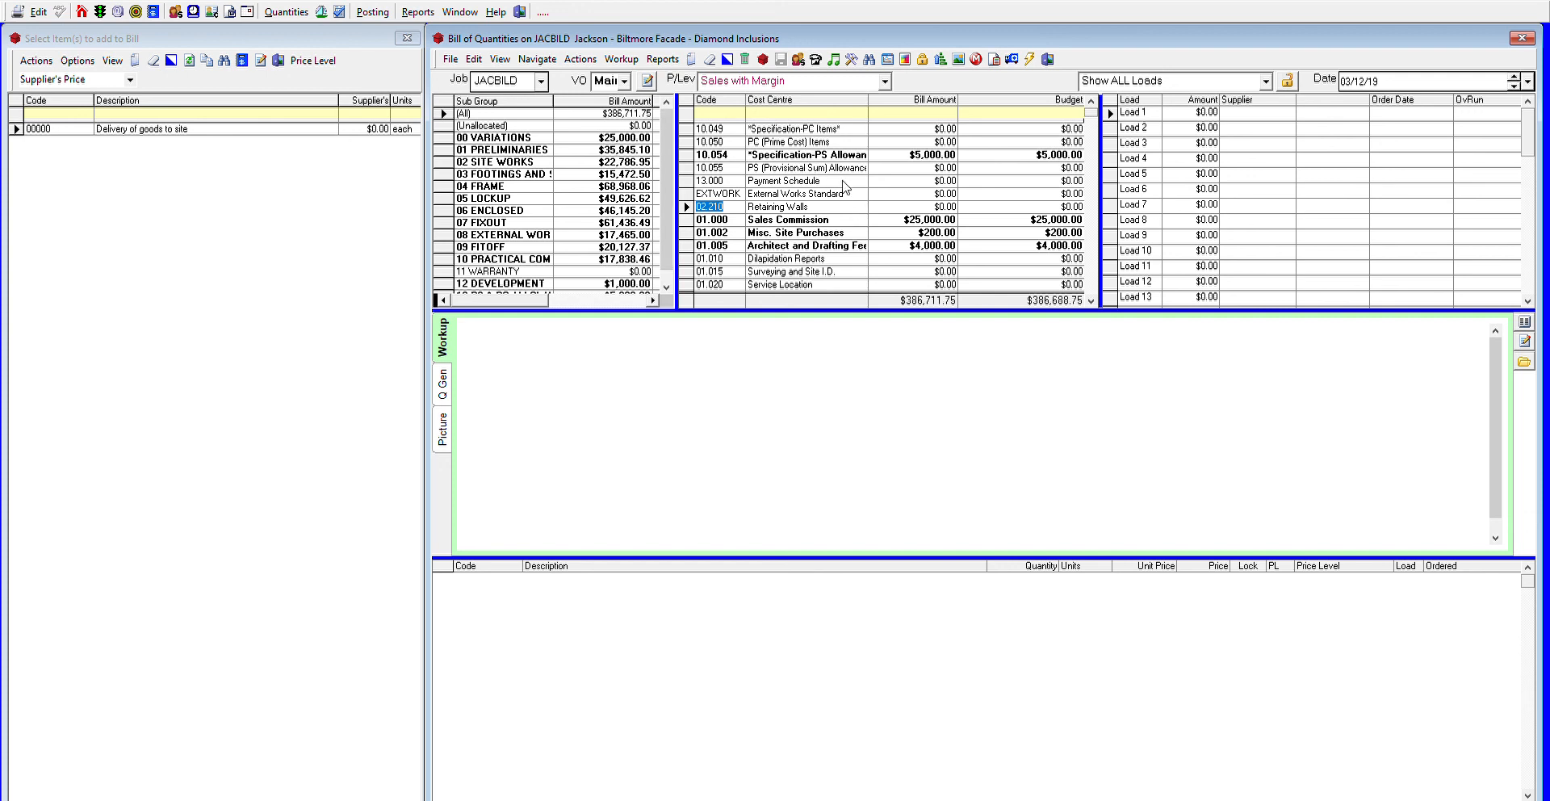
{"action": "left_click", "coordinate": [538, 58]}
{"action": "left_click", "coordinate": [905, 194]}
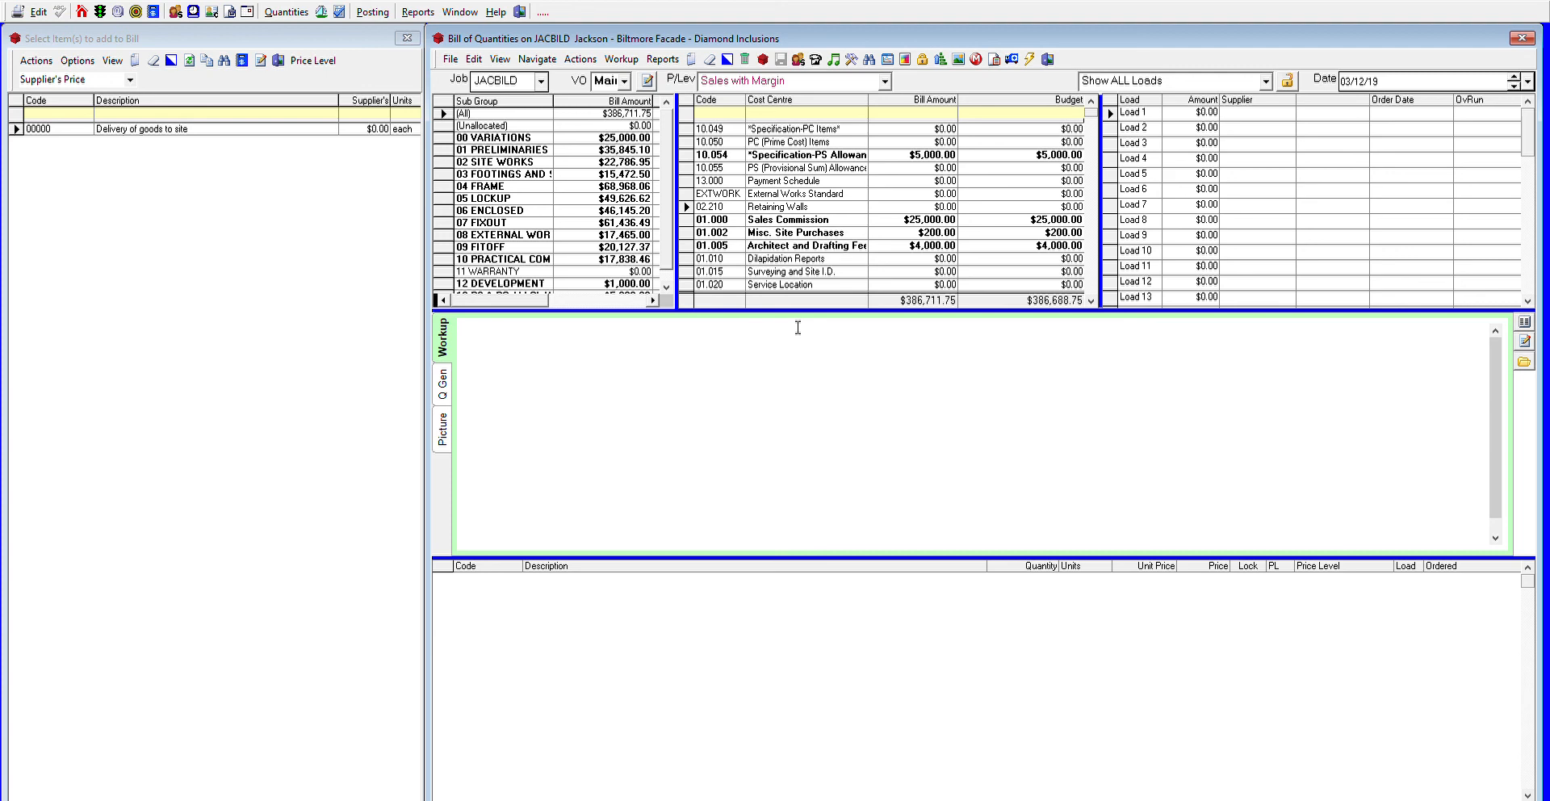
{"action": "left_click", "coordinate": [546, 65]}
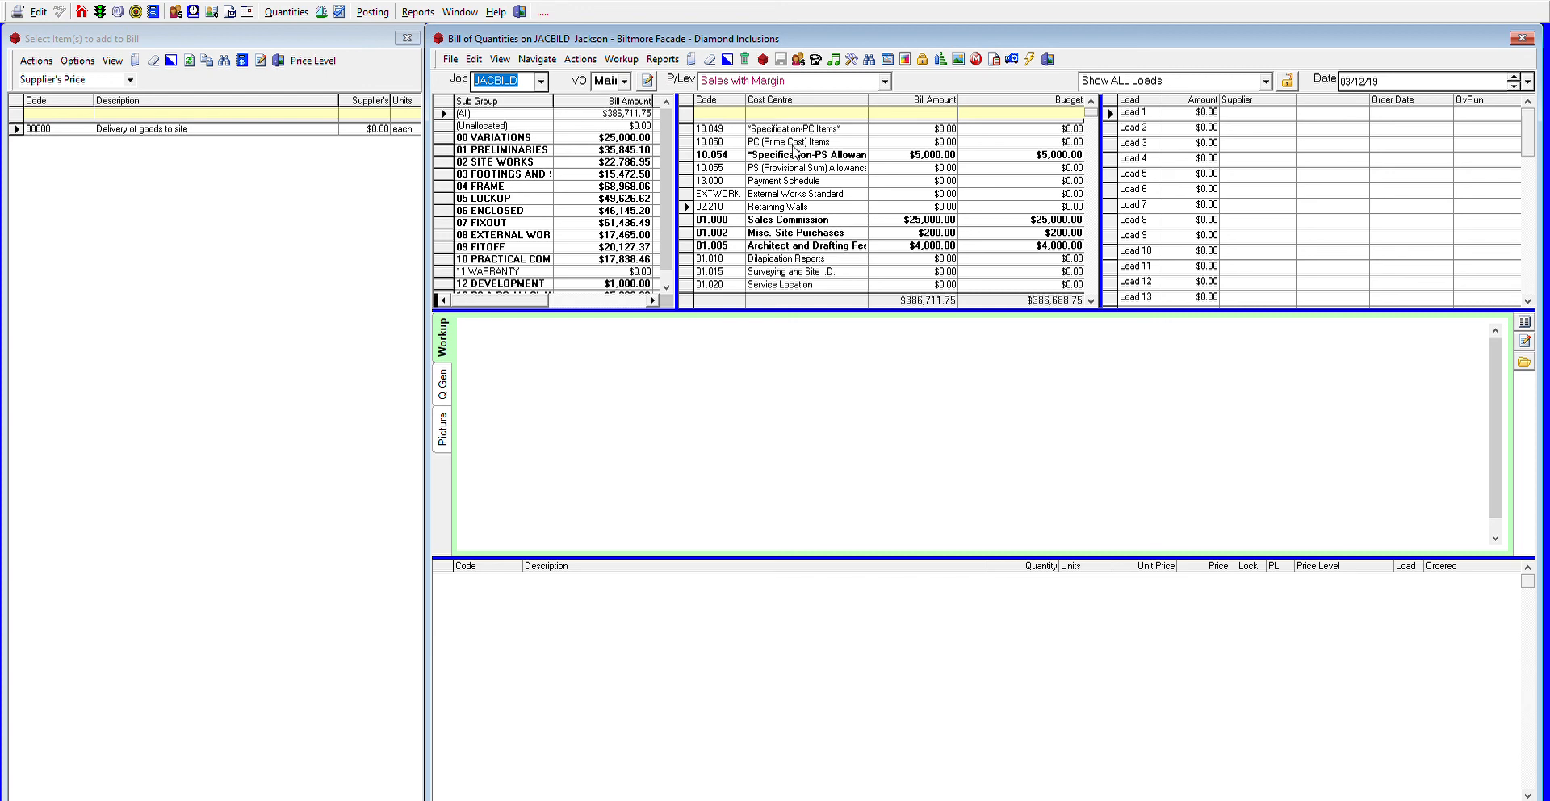
{"action": "left_click", "coordinate": [846, 244]}
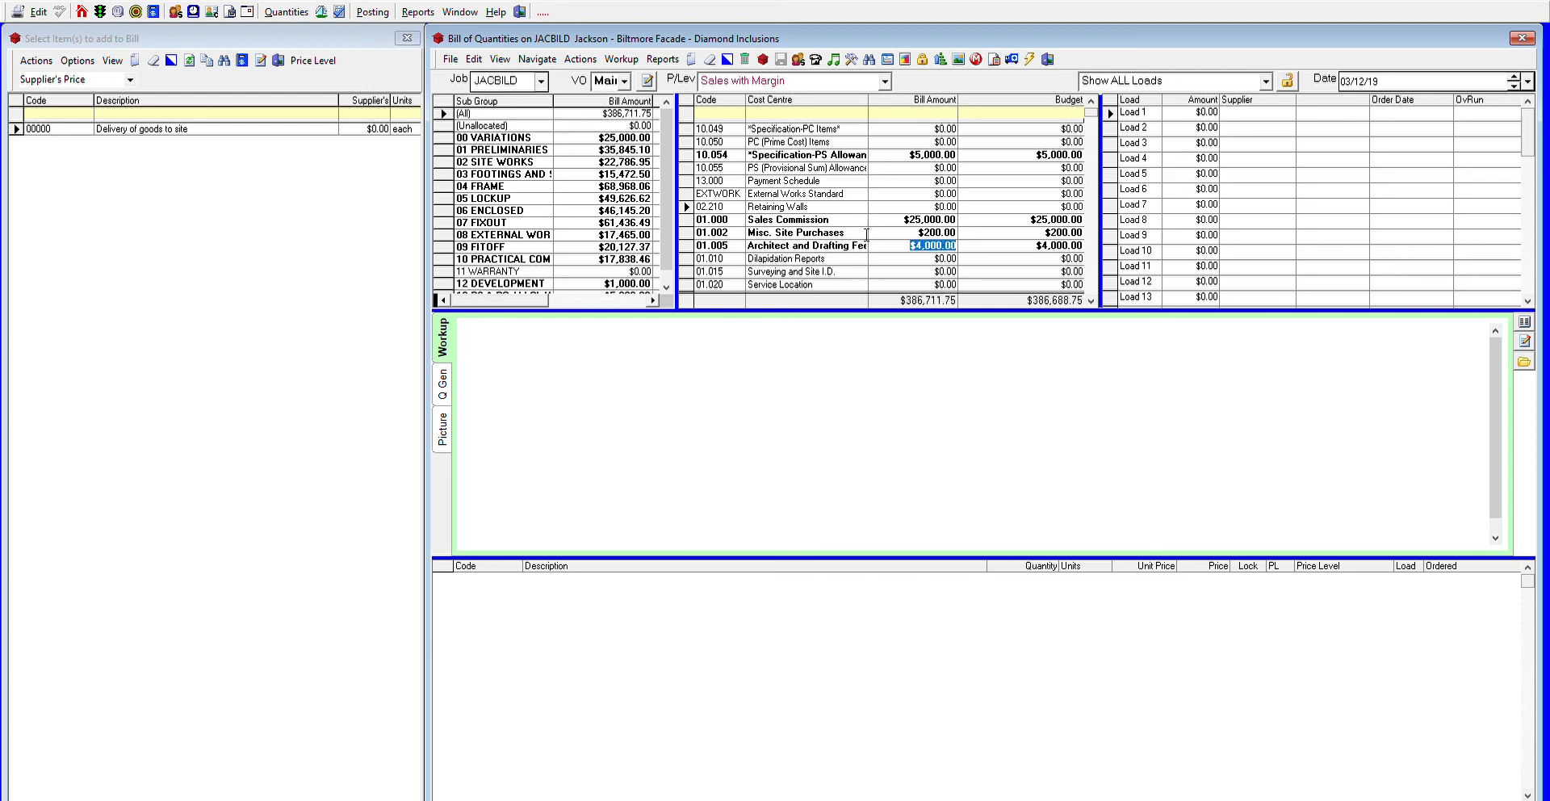
{"action": "key", "text": "Return"}
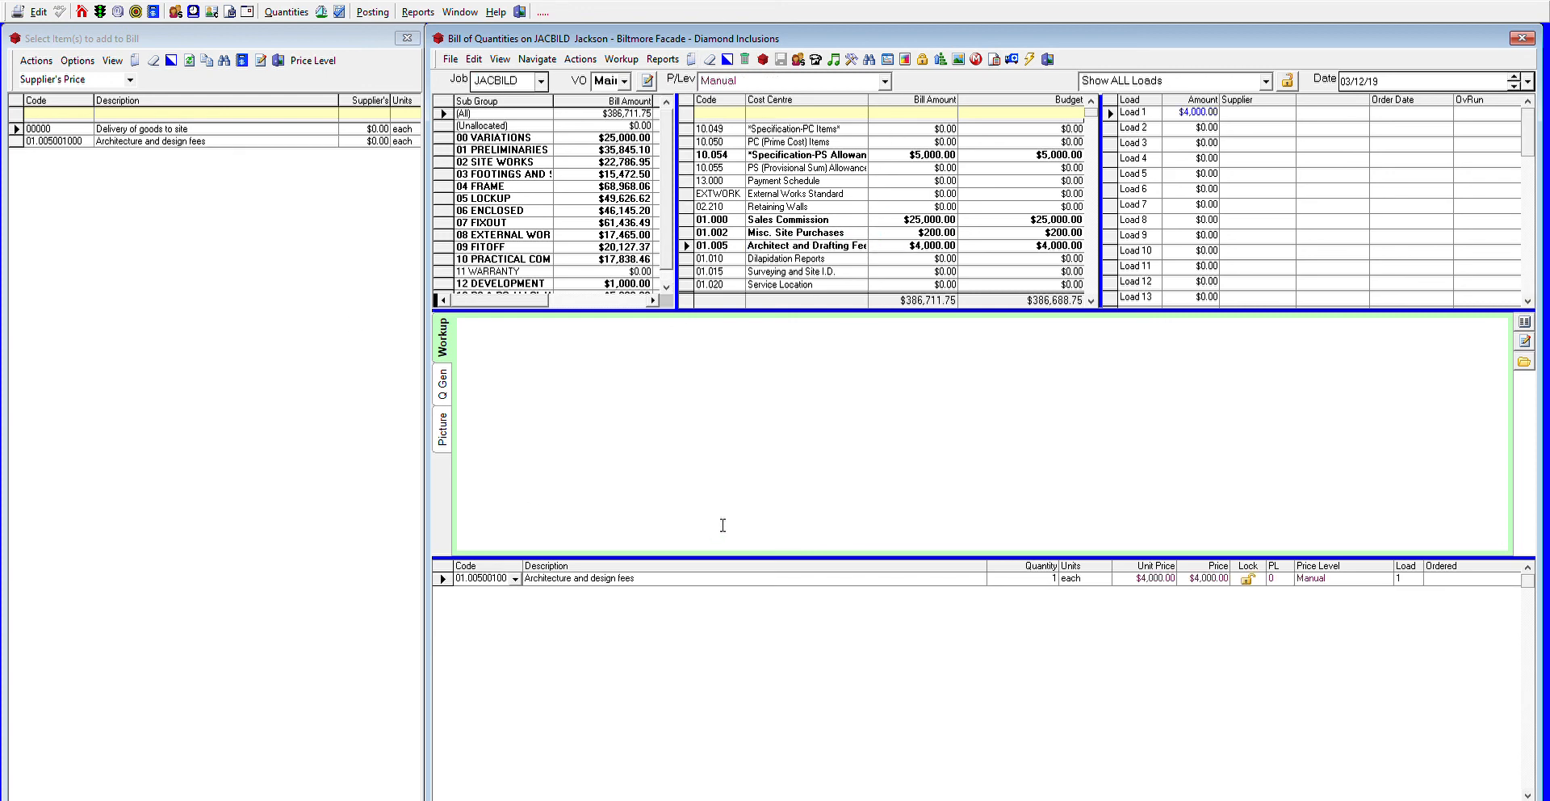